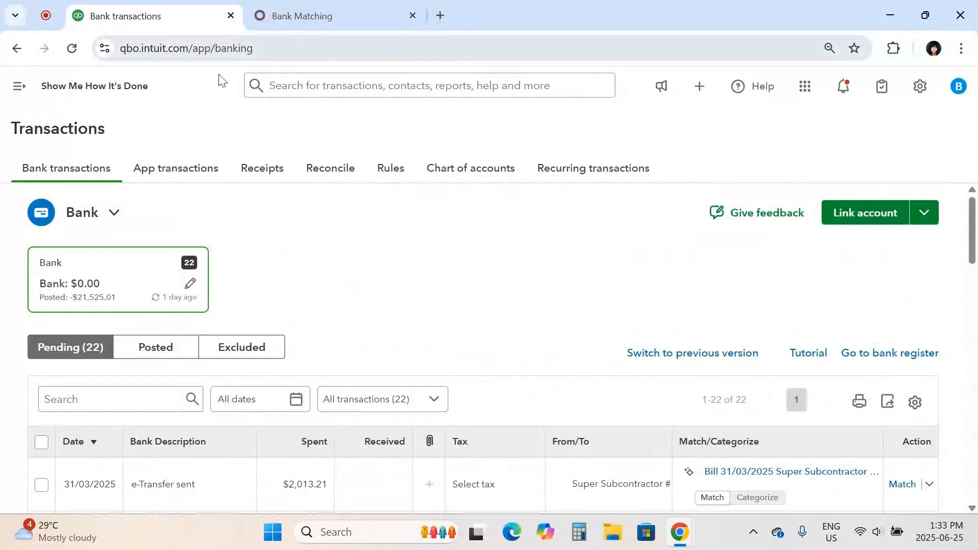
# Switch to the Odoo accounting dashboard and open the Business Account's options to view the bank file import choice
pyautogui.click(372, 6)
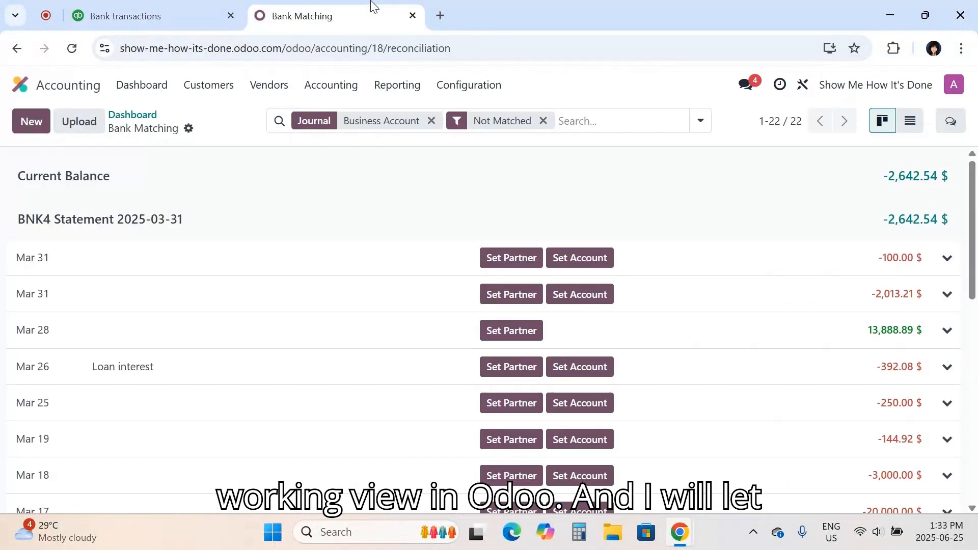
pyautogui.click(141, 118)
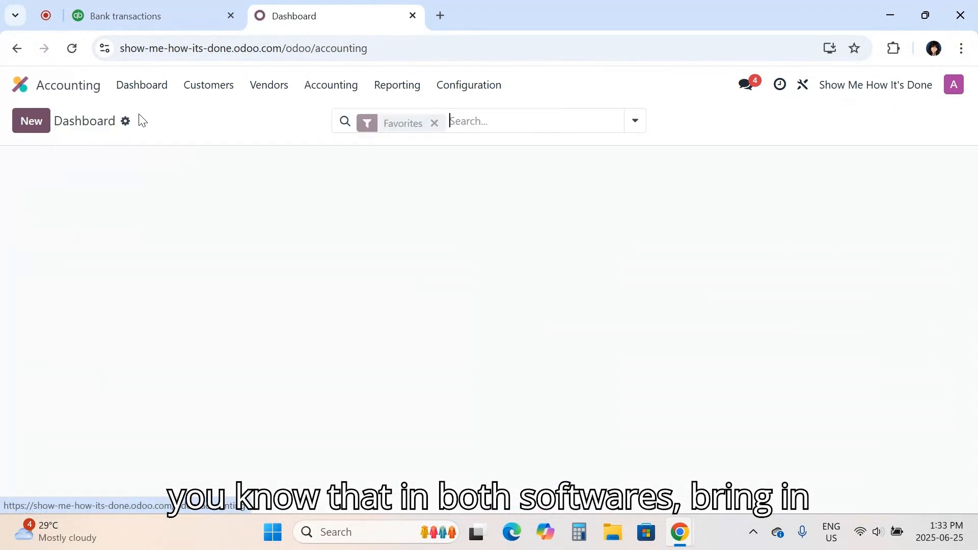
pyautogui.scroll(-6, 220, 264)
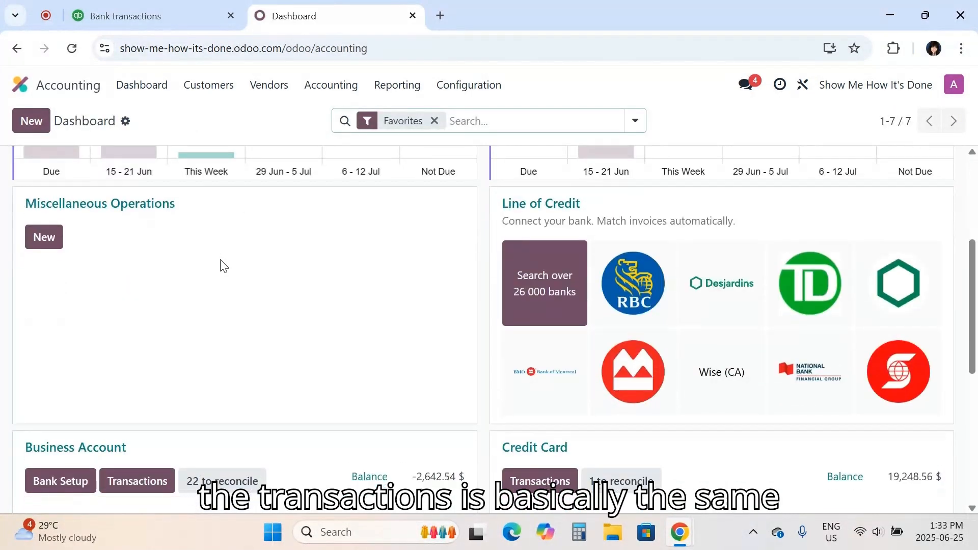
pyautogui.click(467, 358)
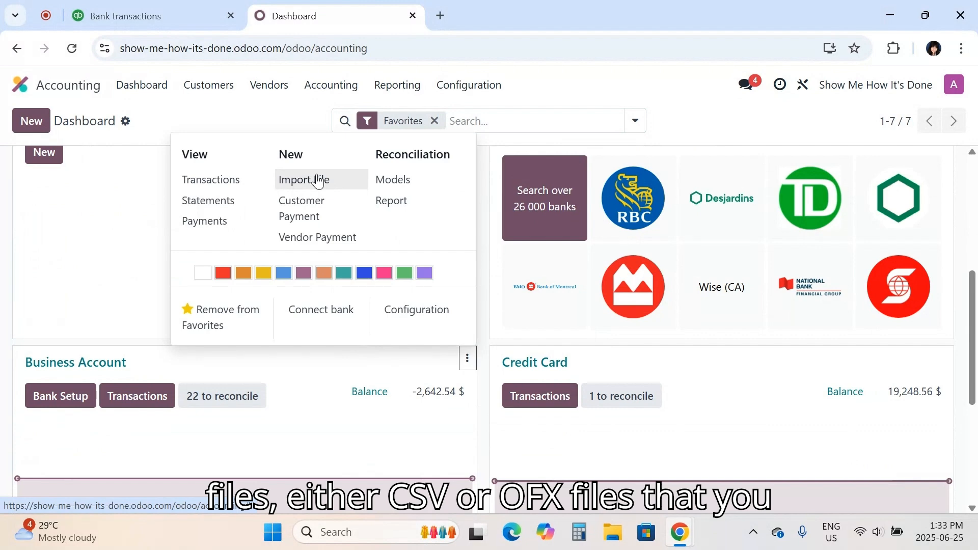
# Switch to QuickBooks and view the additional options for linking a bank account
pyautogui.click(139, 13)
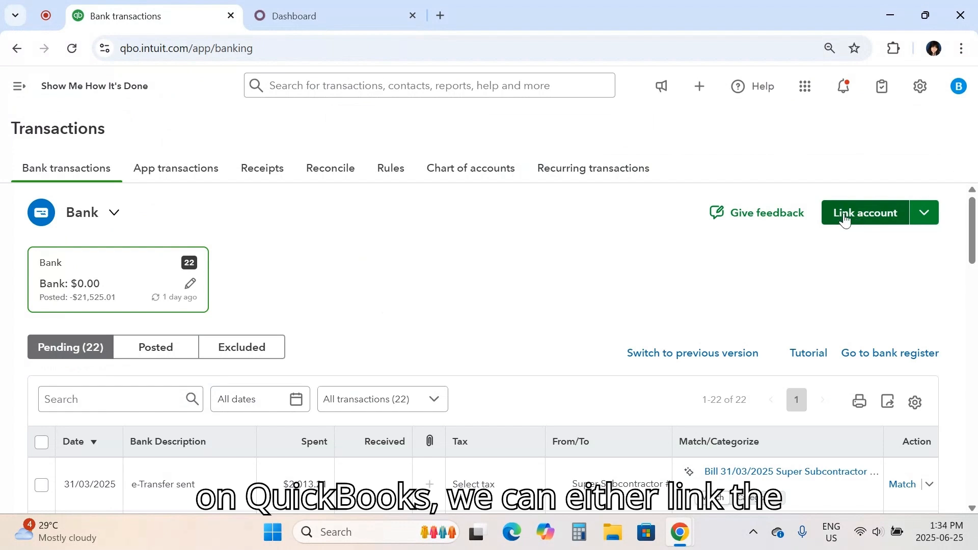
pyautogui.click(925, 213)
pyautogui.click(575, 250)
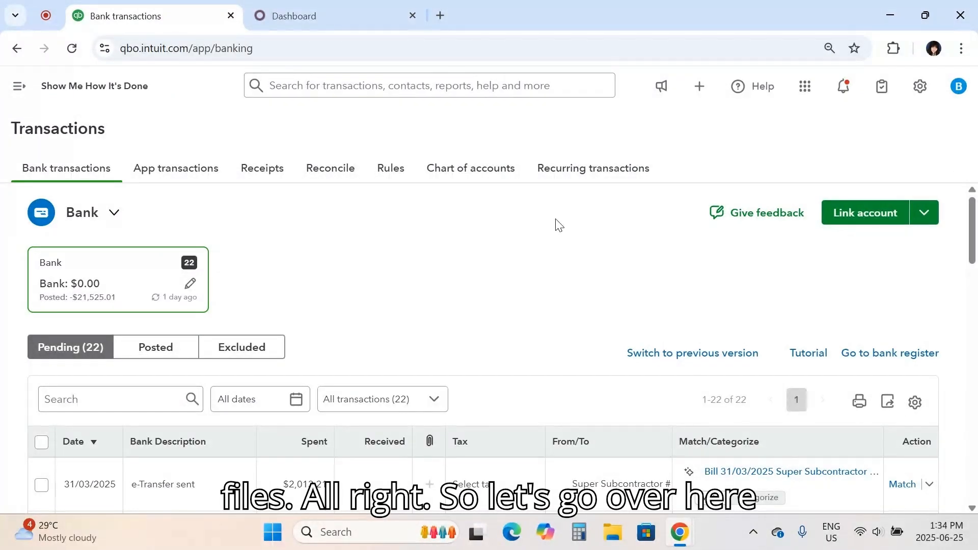
# In Odoo, open the Business Account's unreconciled transactions and reconcile the Mar 28 deposit of 13,888.89 $ with INV/2025/00003
pyautogui.click(283, 10)
pyautogui.click(214, 397)
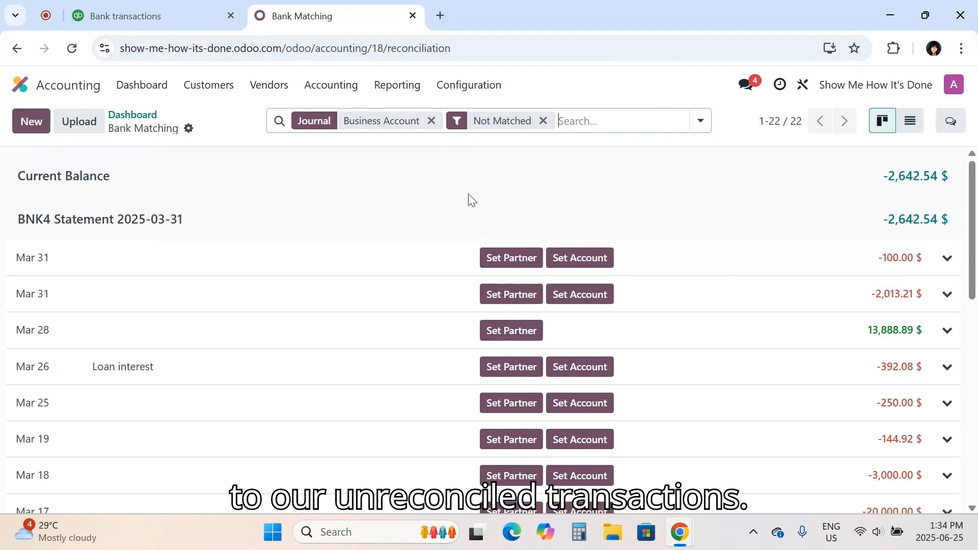
pyautogui.scroll(-3, 383, 230)
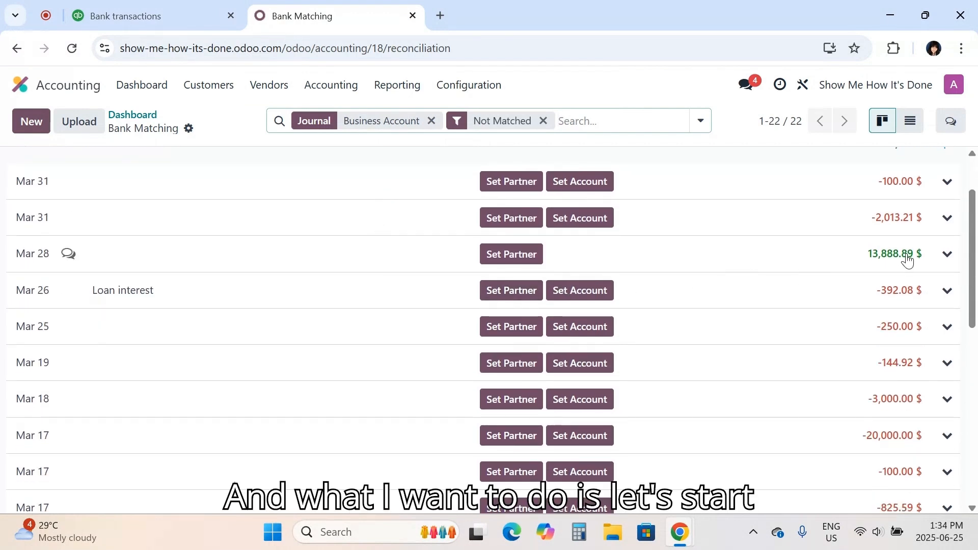
pyautogui.click(947, 254)
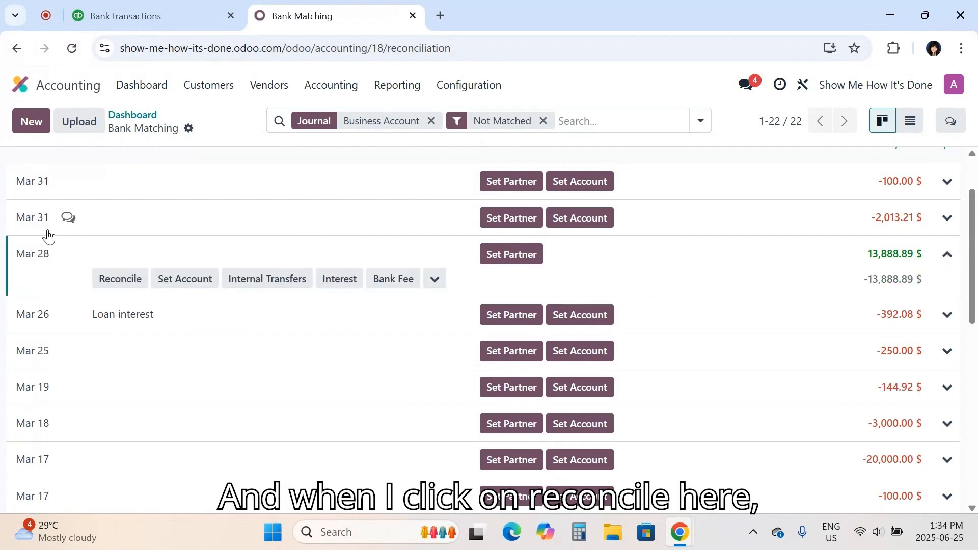
pyautogui.click(120, 281)
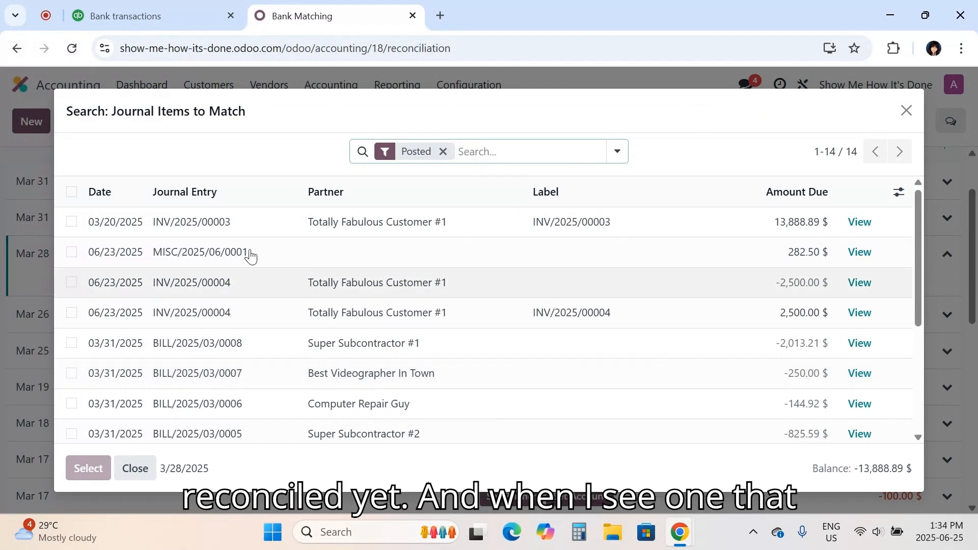
pyautogui.click(70, 223)
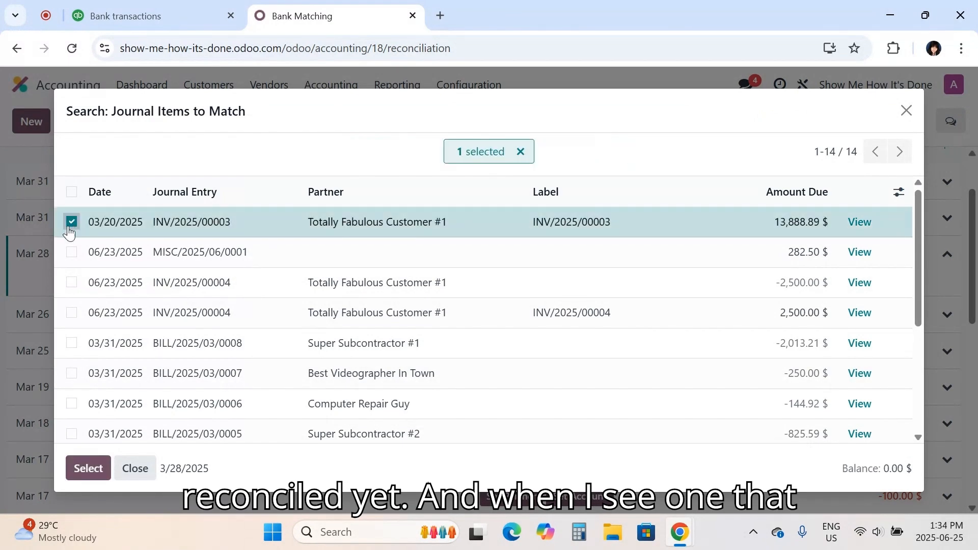
pyautogui.click(89, 469)
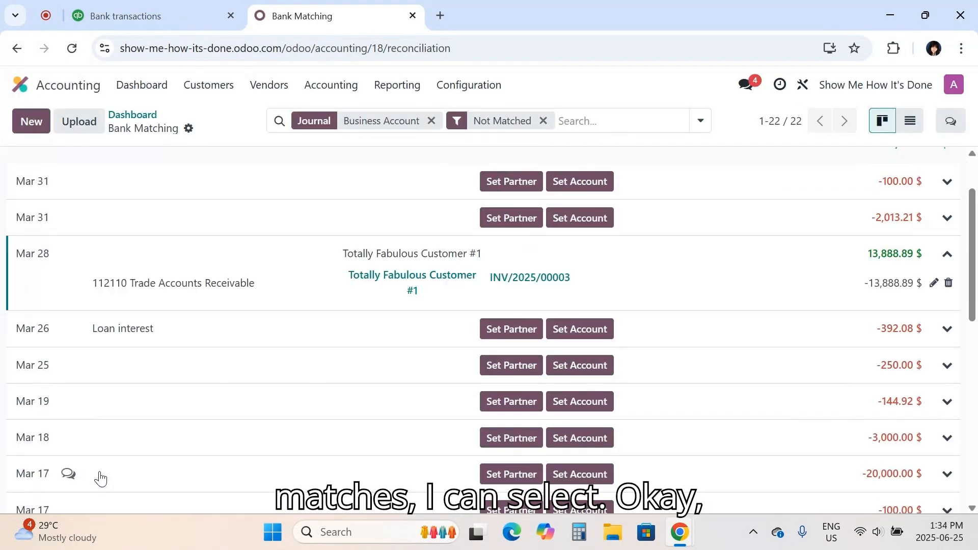
# Reconcile the Mar 25 payment of 250.00 $ with BILL/2025/03/0007 from Best Videographer In Town
pyautogui.click(840, 364)
pyautogui.click(106, 391)
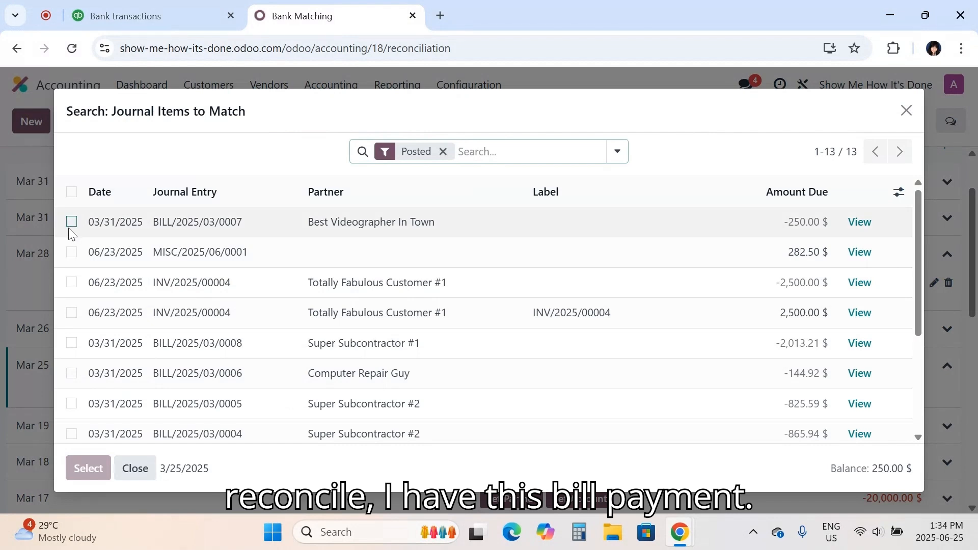
pyautogui.click(70, 222)
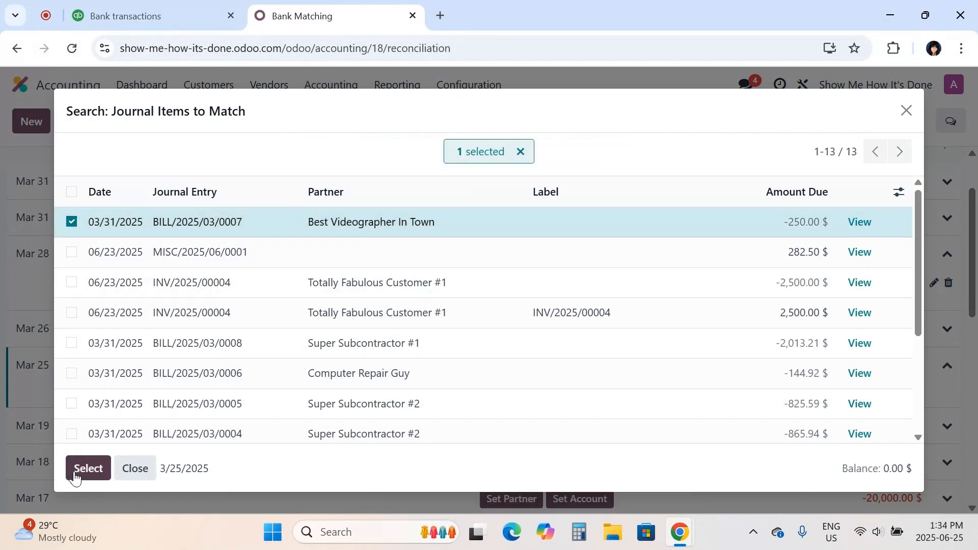
pyautogui.click(76, 478)
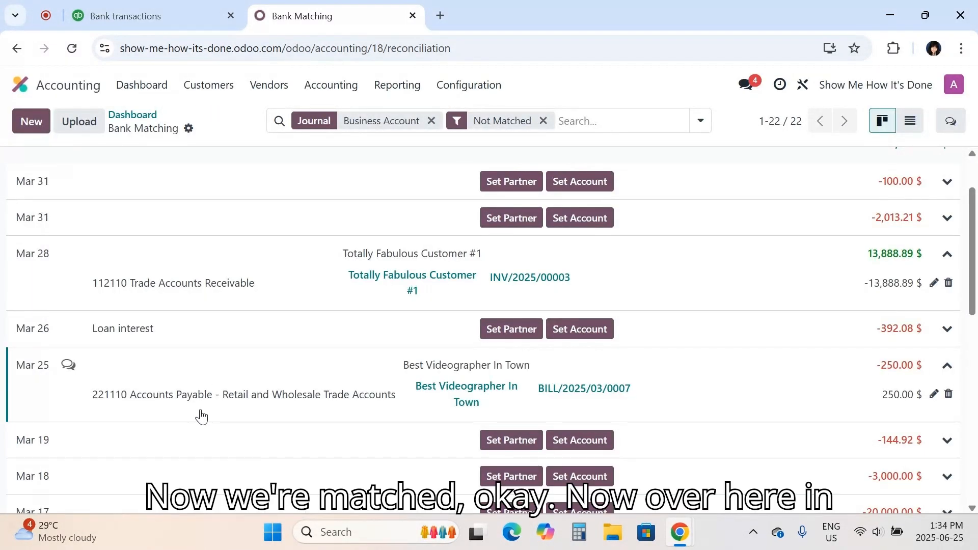
# Switch to QuickBooks and examine the suggested matches and categories for the pending bank transactions
pyautogui.click(187, 6)
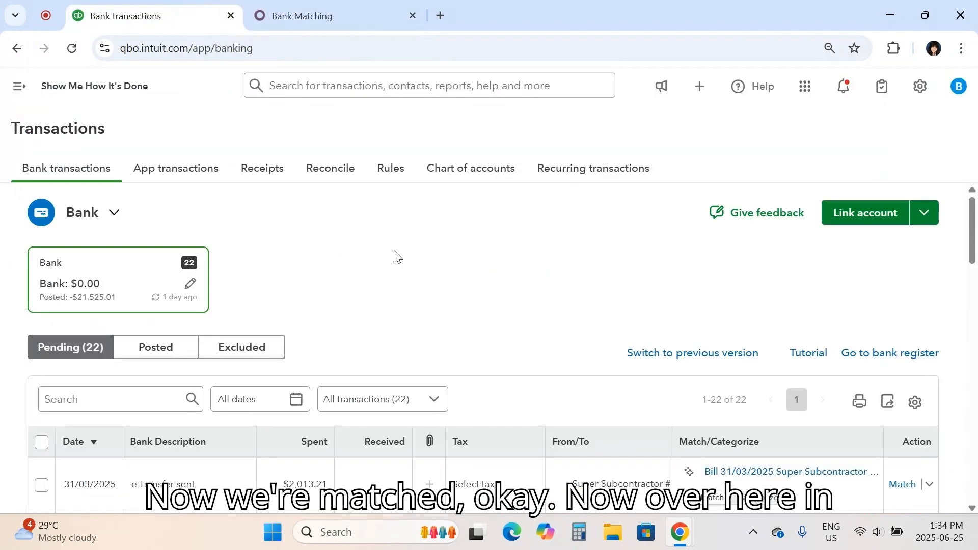
pyautogui.scroll(-3, 396, 255)
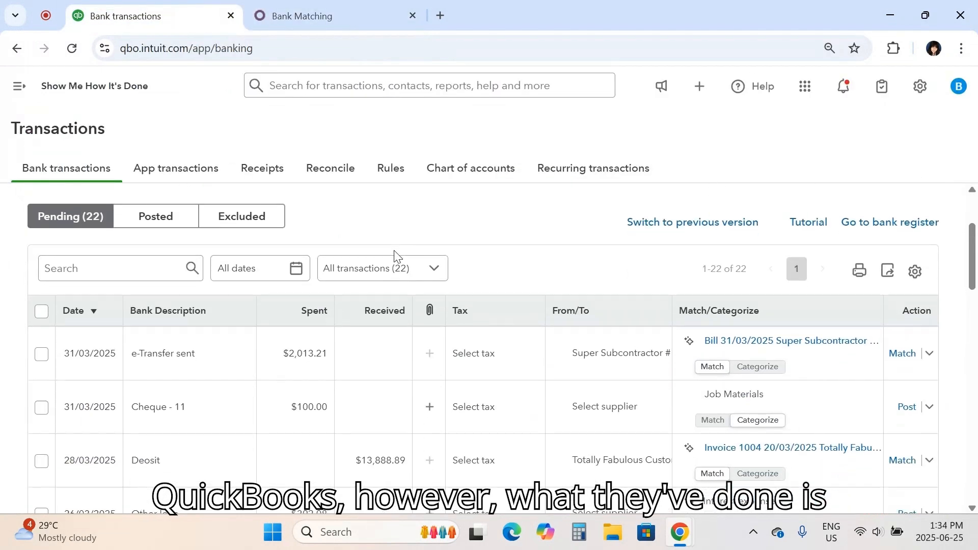
pyautogui.scroll(-3, 395, 254)
pyautogui.scroll(-1, 433, 353)
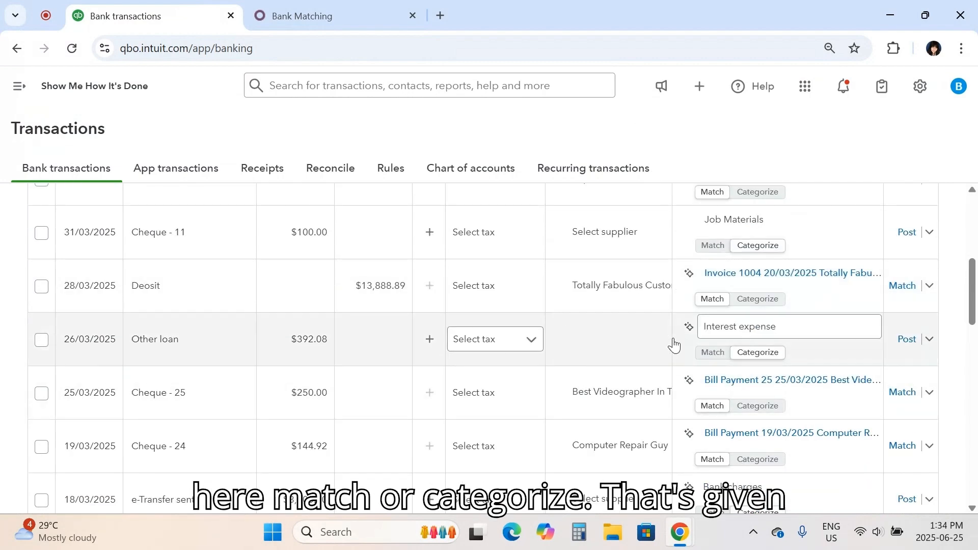
pyautogui.scroll(-2, 596, 375)
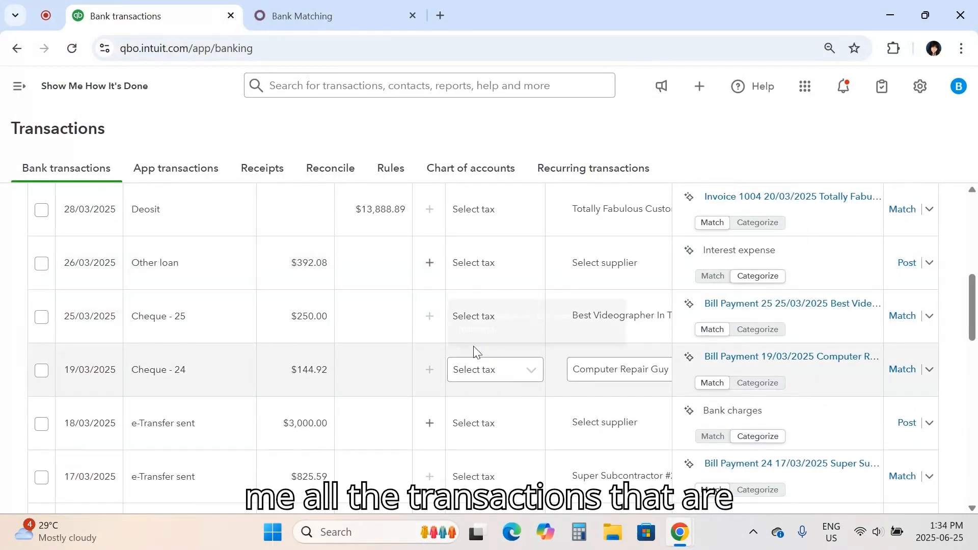
pyautogui.scroll(5, 350, 221)
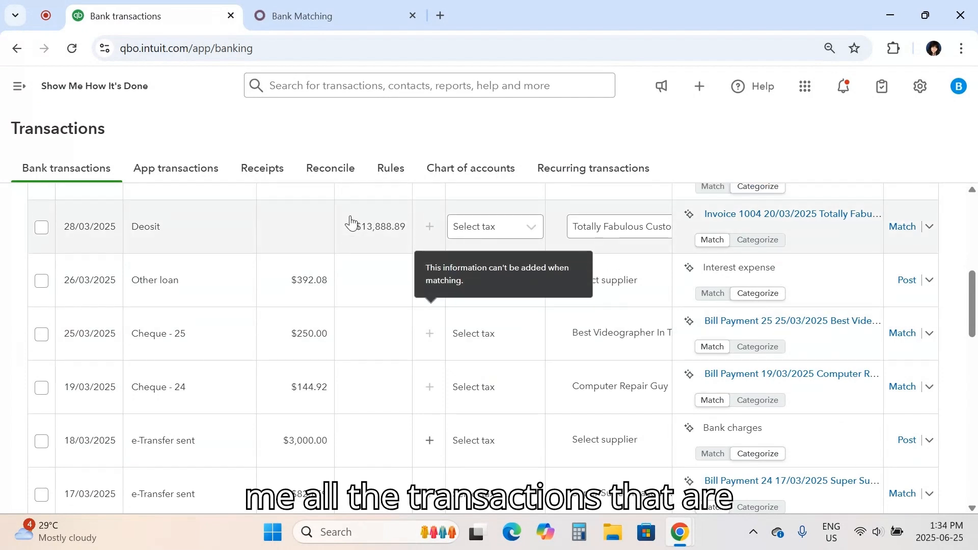
pyautogui.scroll(1, 357, 347)
pyautogui.scroll(-2, 463, 284)
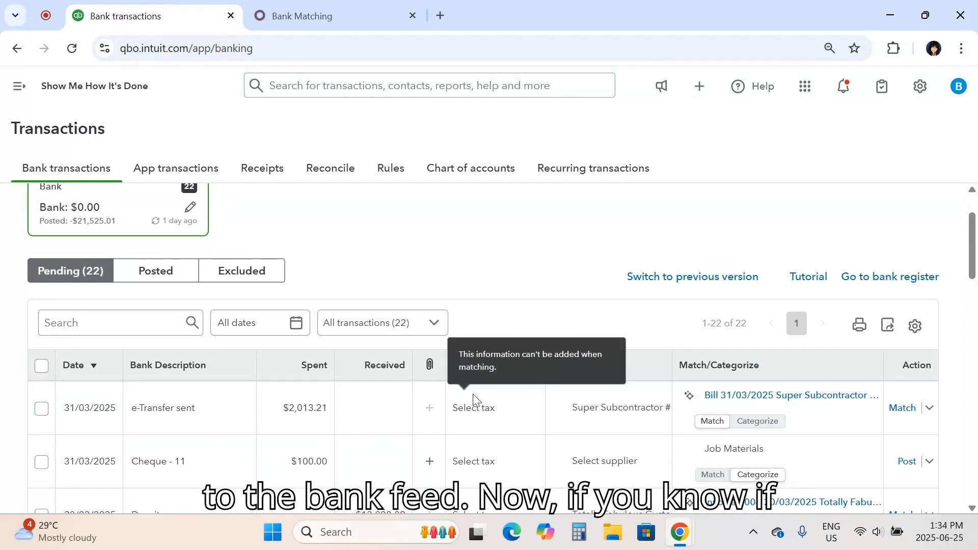
# Select and post the suggested matches for $2,013.21, $13,888.89, $825.59, $20,000.00, $1,327.29, $18,425.80 and $39,661.58
pyautogui.click(41, 410)
pyautogui.scroll(-1, 41, 409)
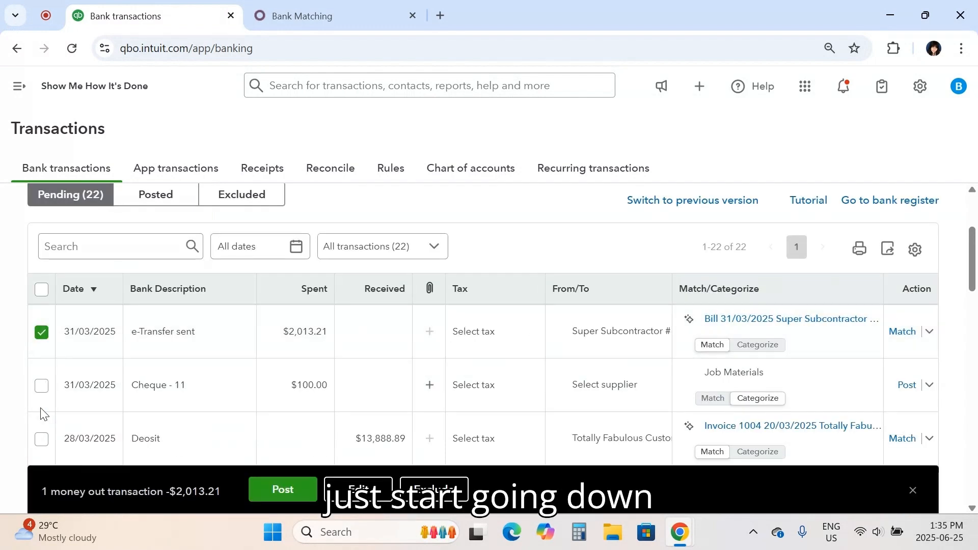
pyautogui.click(41, 439)
pyautogui.scroll(-5, 41, 407)
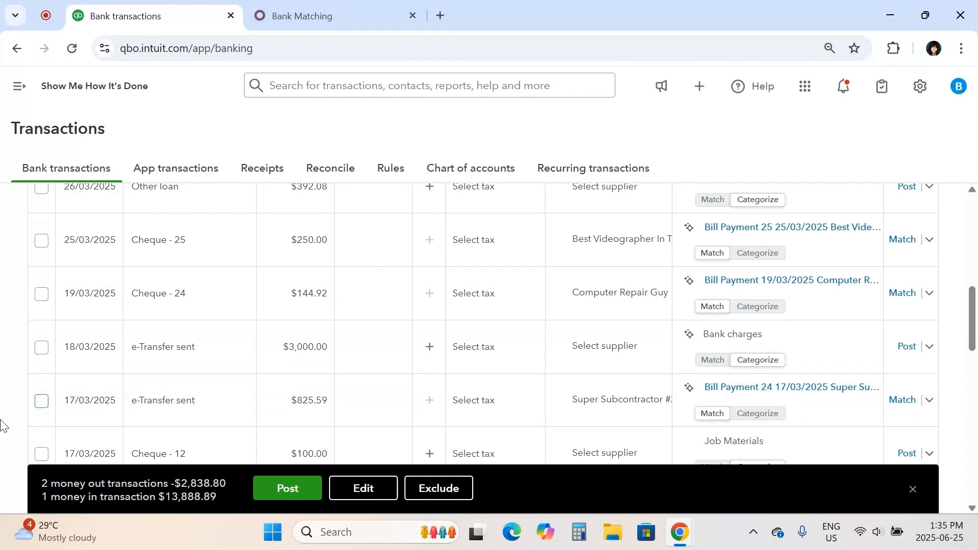
pyautogui.scroll(-2, 2, 427)
pyautogui.scroll(-2, 3, 426)
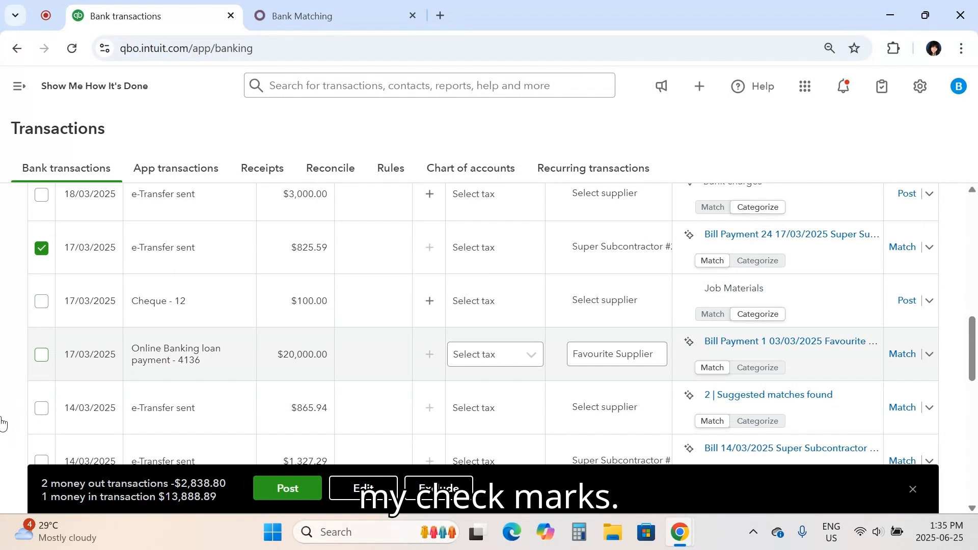
pyautogui.scroll(-2, 3, 423)
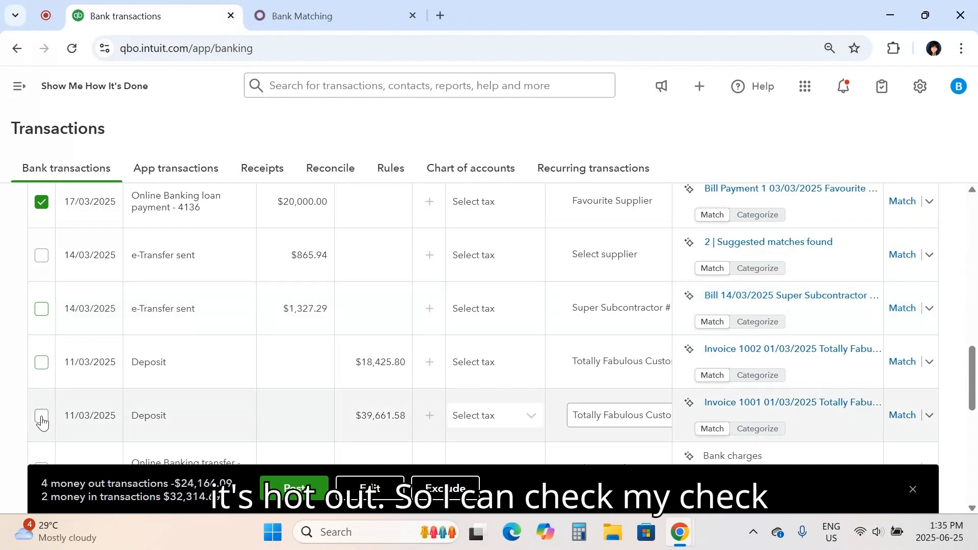
pyautogui.click(42, 418)
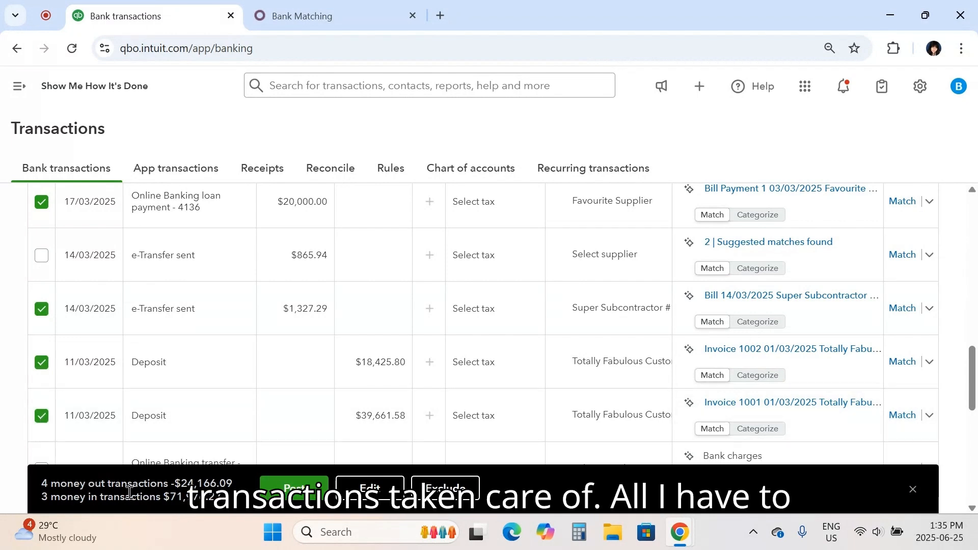
pyautogui.click(294, 490)
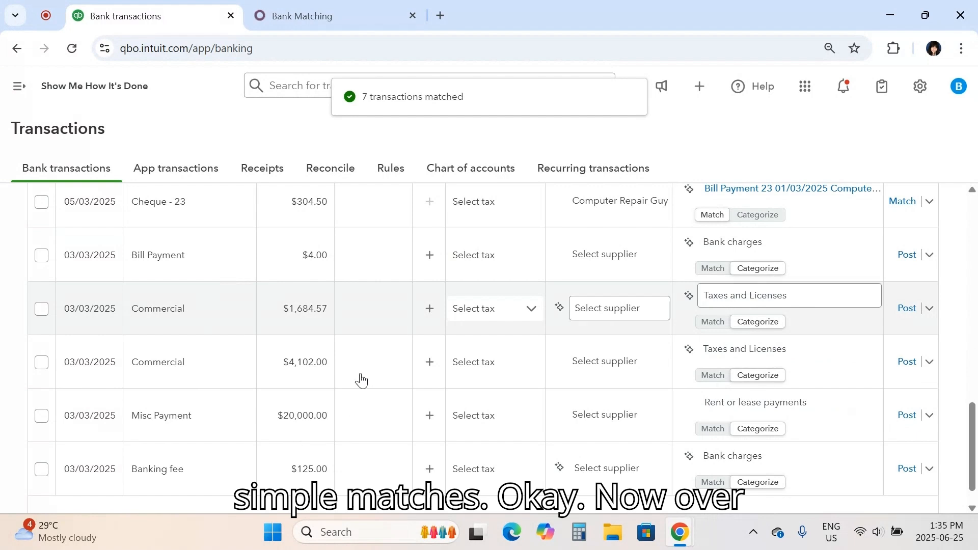
# Switch to Odoo, try the Interest reconciliation model on the Mar 26 loan interest transaction, and remove the resulting account line
pyautogui.click(353, 22)
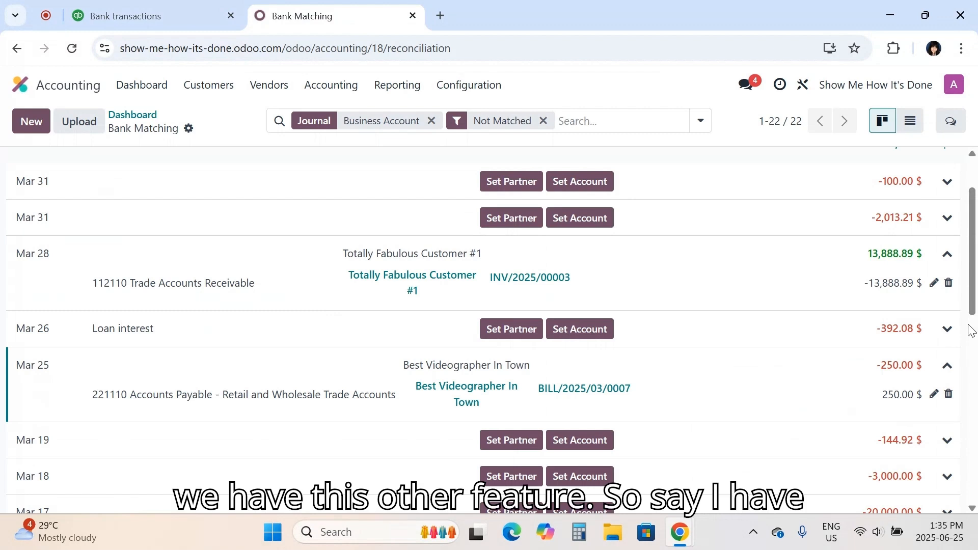
pyautogui.click(947, 329)
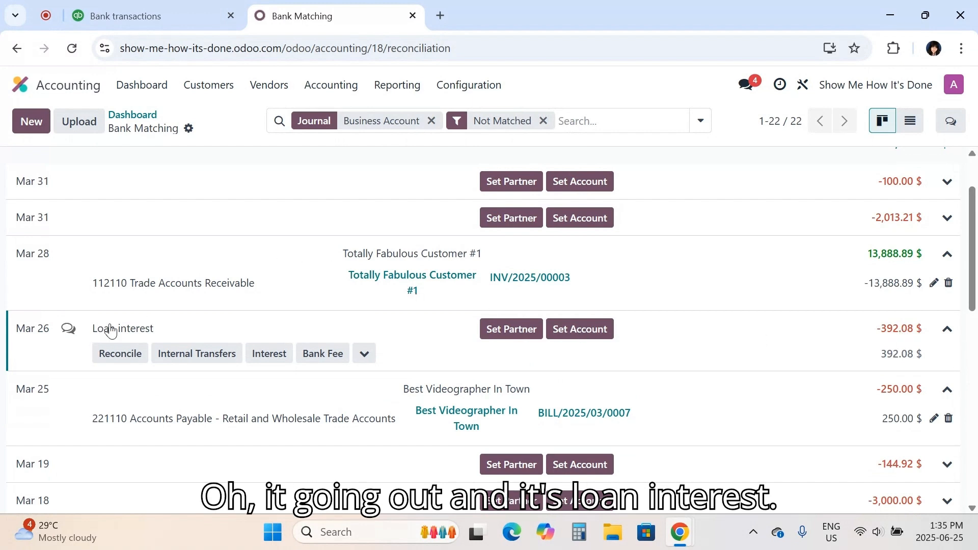
pyautogui.click(269, 355)
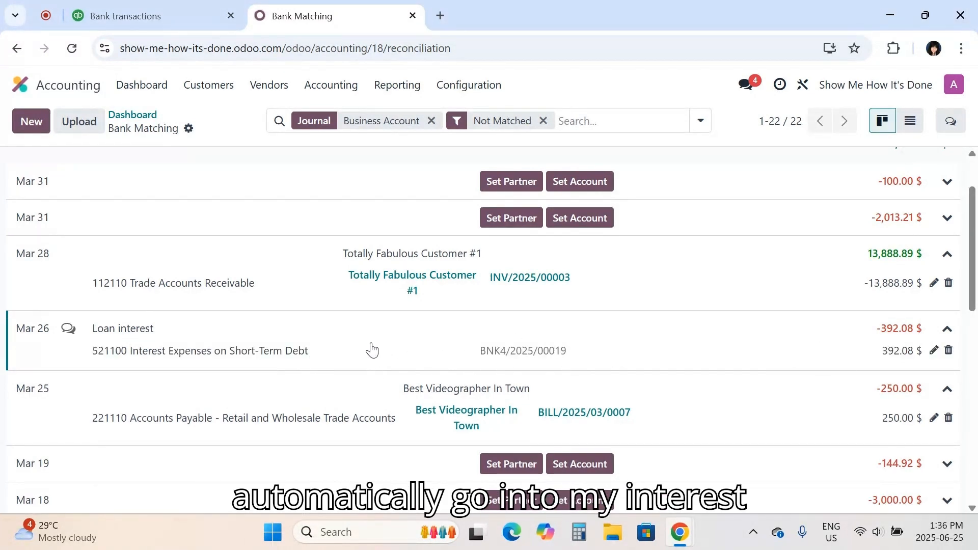
pyautogui.click(948, 350)
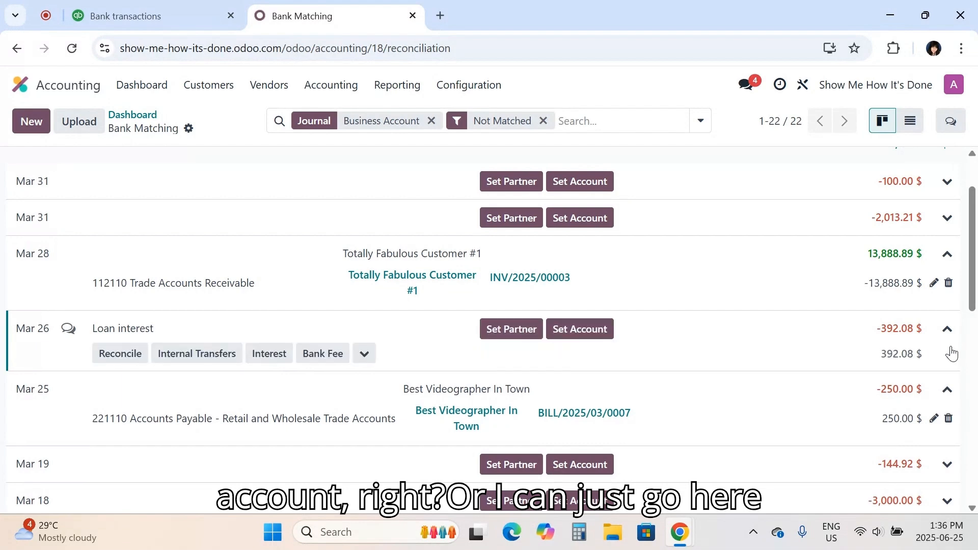
# Search the accounts for "interest" and assign 515555 Interest Expense to the Mar 26 loan interest transaction
pyautogui.click(577, 329)
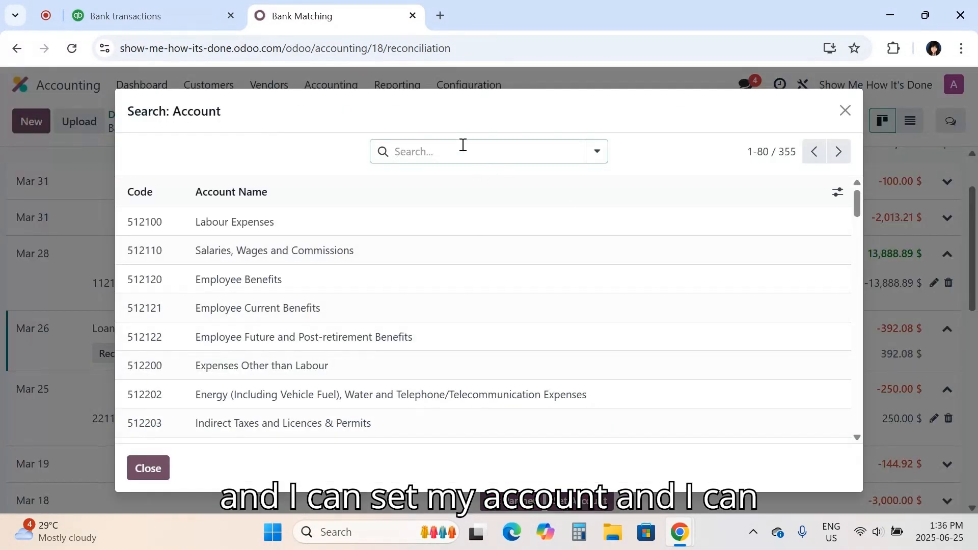
pyautogui.write('interest')
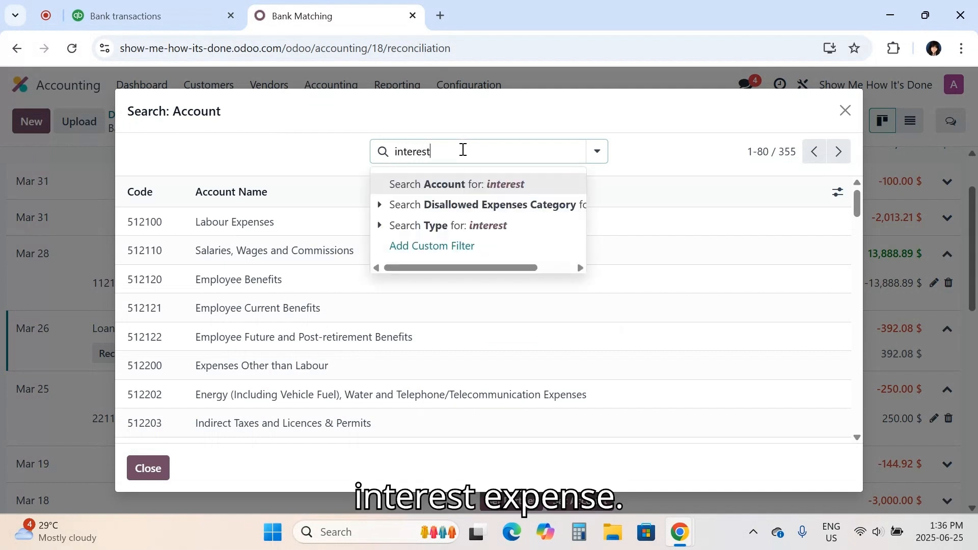
pyautogui.press('Return')
pyautogui.click(283, 227)
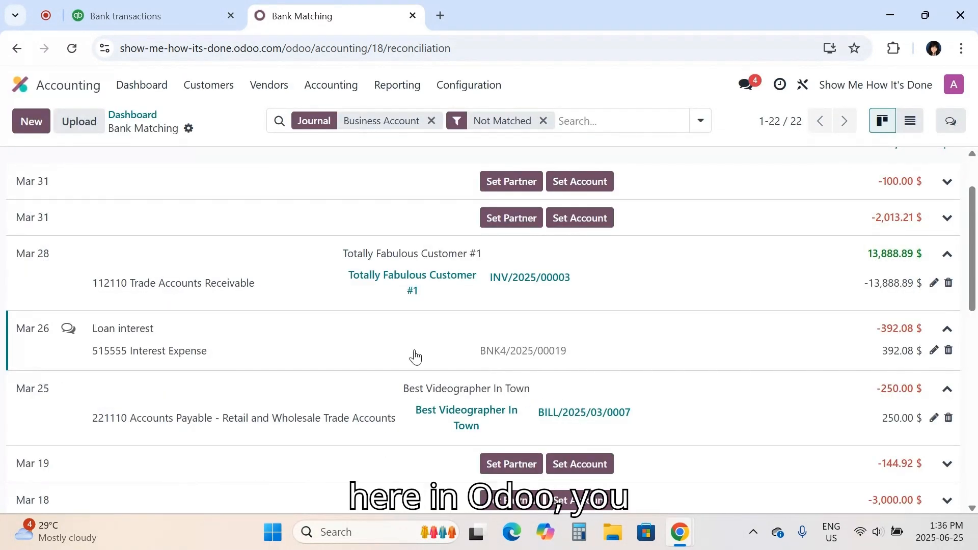
# Switch to QuickBooks and view the category choices for the 26/03/2025 loan transaction of $392.08
pyautogui.click(154, 14)
pyautogui.scroll(-1, 294, 494)
pyautogui.scroll(1, 295, 494)
pyautogui.scroll(5, 294, 494)
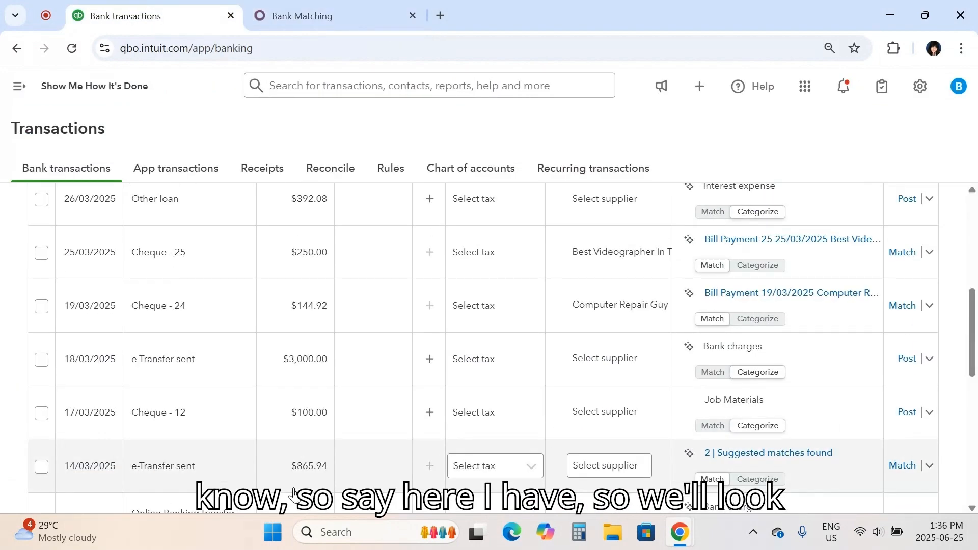
pyautogui.scroll(3, 294, 494)
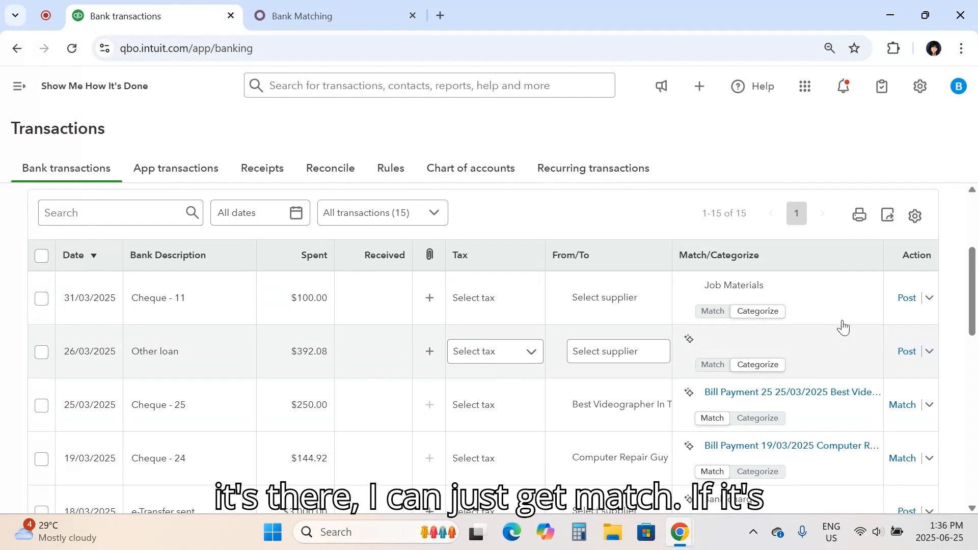
pyautogui.click(791, 350)
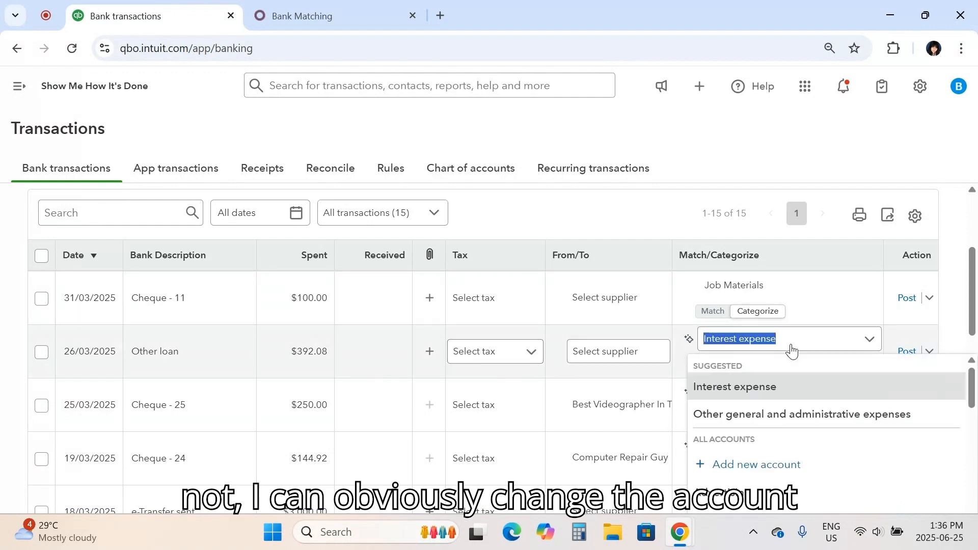
pyautogui.click(825, 338)
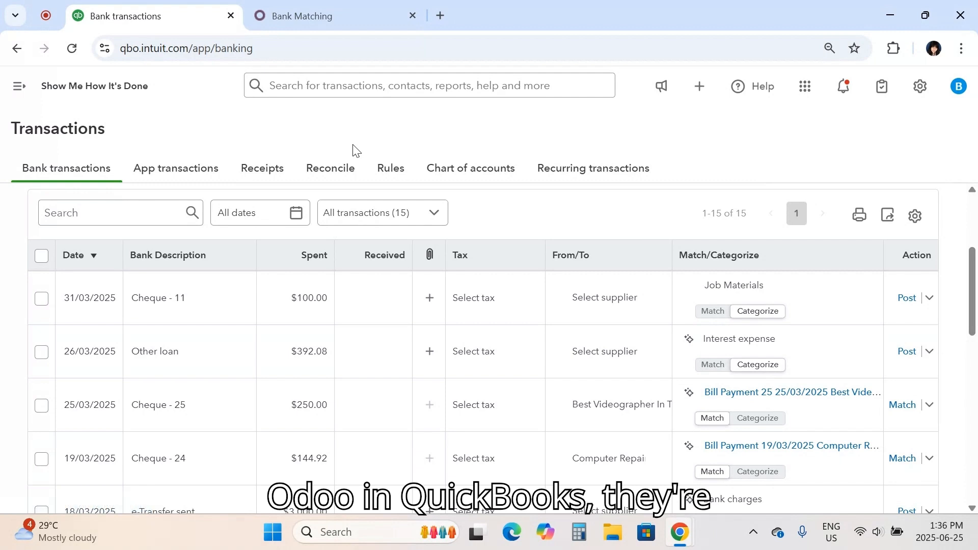
# Draft a new bank rule named "Intrest" for money-out transactions whose description contains "Interest"
pyautogui.click(393, 174)
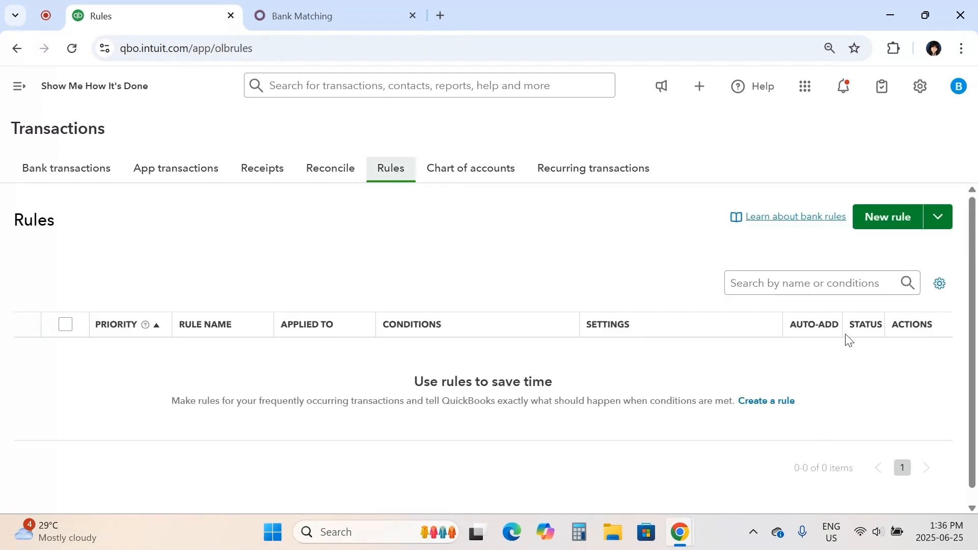
pyautogui.click(889, 217)
pyautogui.write('Intrest')
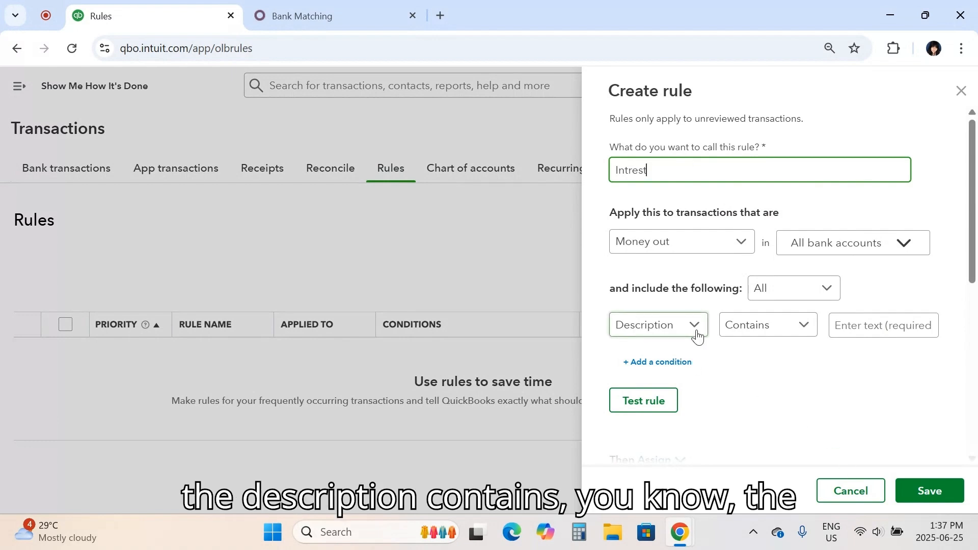
pyautogui.click(839, 319)
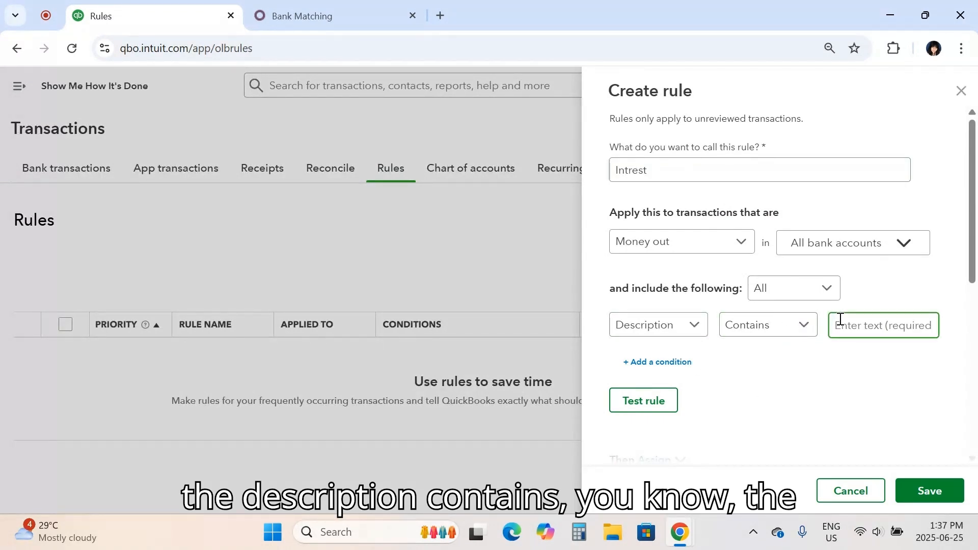
pyautogui.write('Interest')
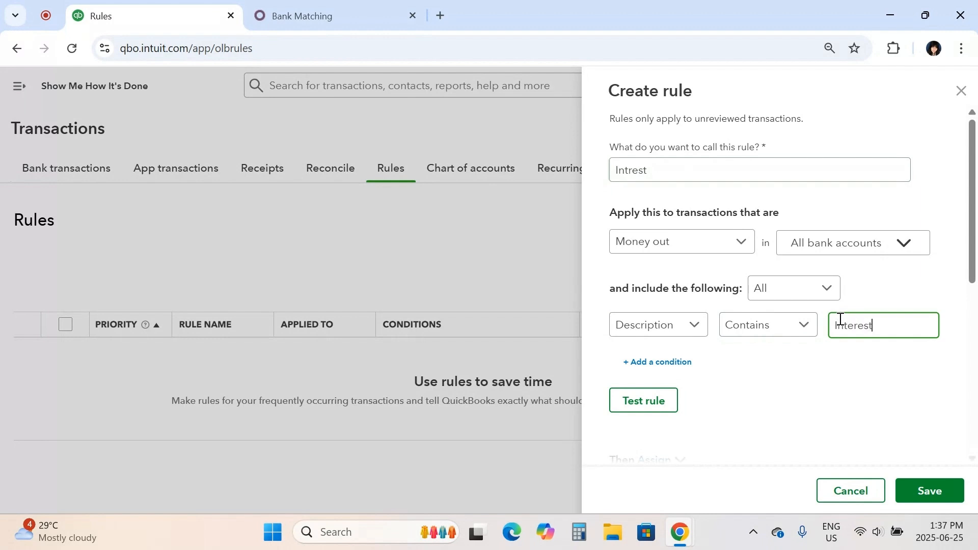
# Search the rule's categories for "interest" and assign Interest expense
pyautogui.moveTo(972, 275); pyautogui.dragTo(975, 434)
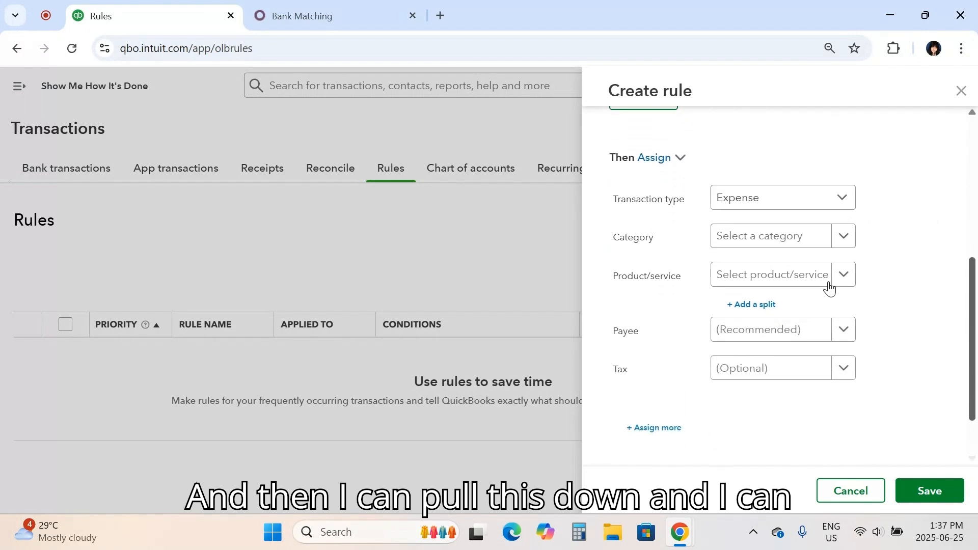
pyautogui.click(773, 235)
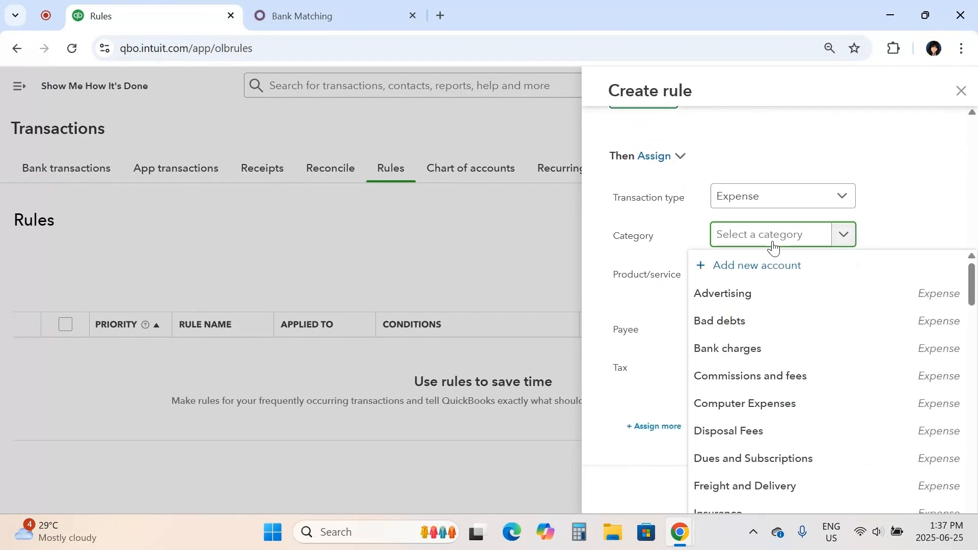
pyautogui.write('interest')
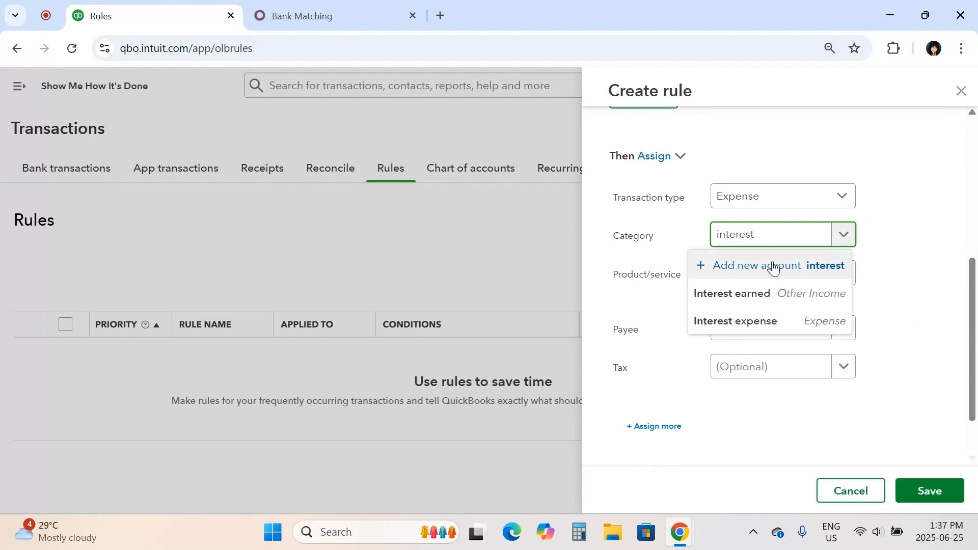
pyautogui.click(767, 321)
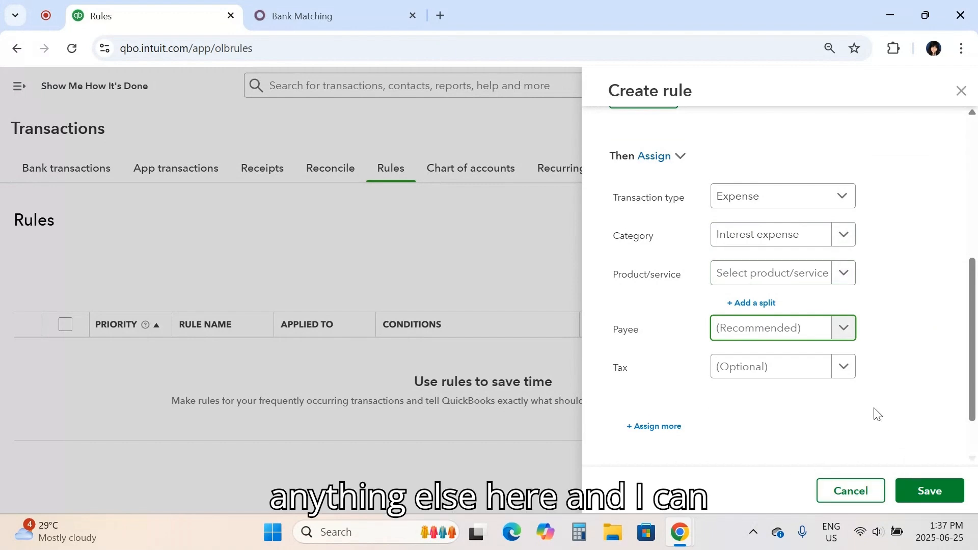
# Try the rule's Auto-add option off and on, and cancel the rule without saving it
pyautogui.scroll(-2, 876, 414)
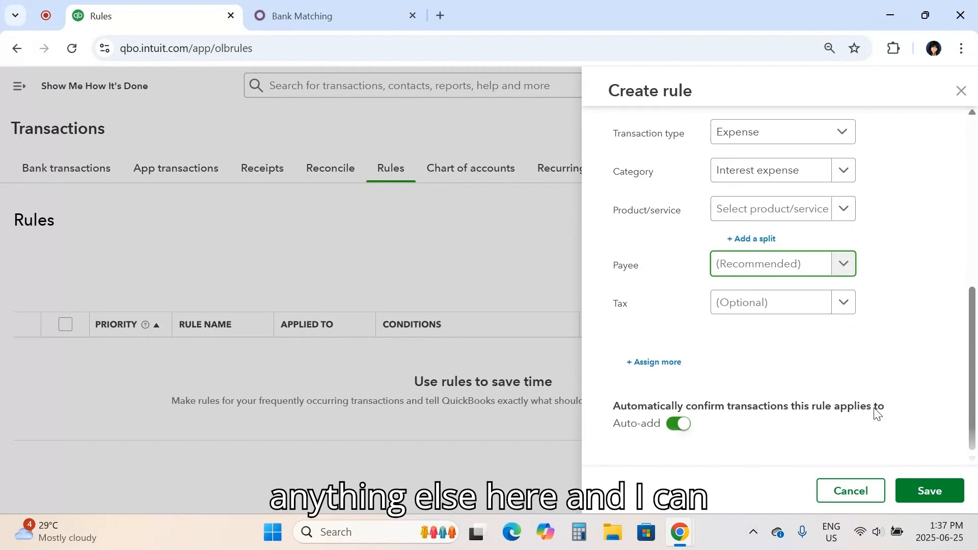
pyautogui.click(678, 424)
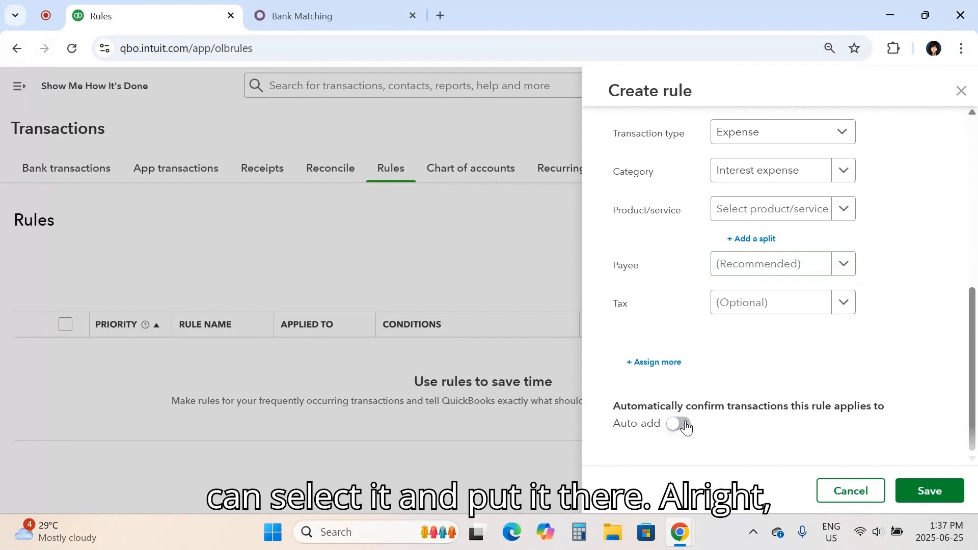
pyautogui.click(686, 425)
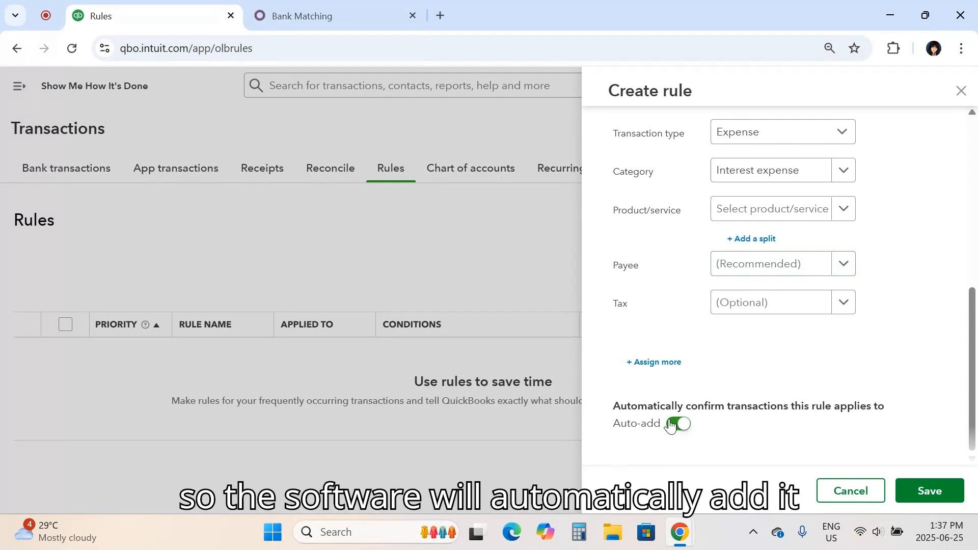
pyautogui.click(672, 425)
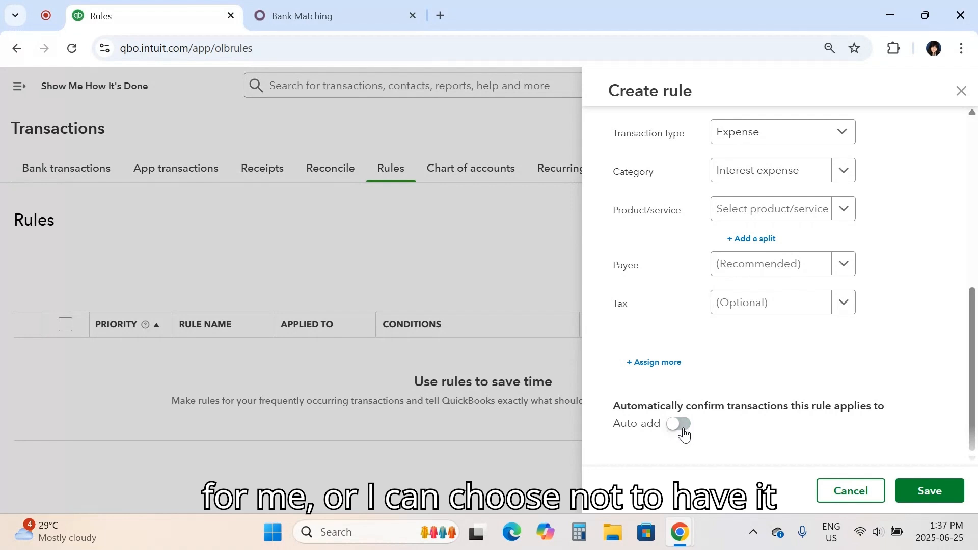
pyautogui.click(681, 428)
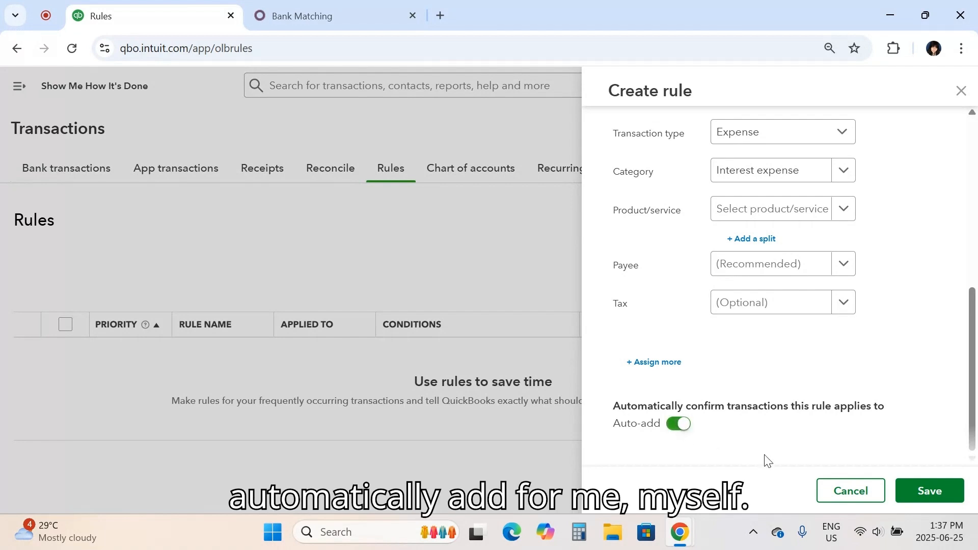
pyautogui.scroll(7, 938, 306)
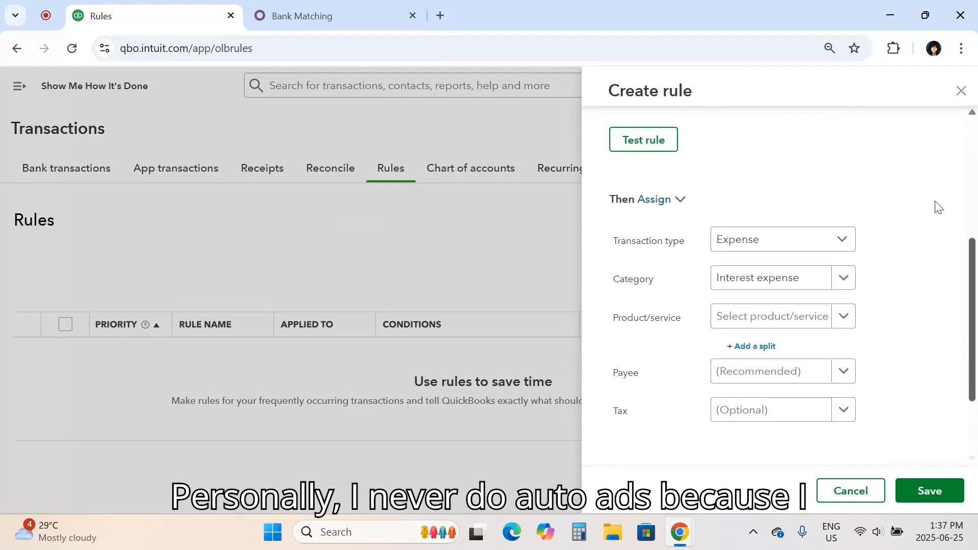
pyautogui.click(846, 494)
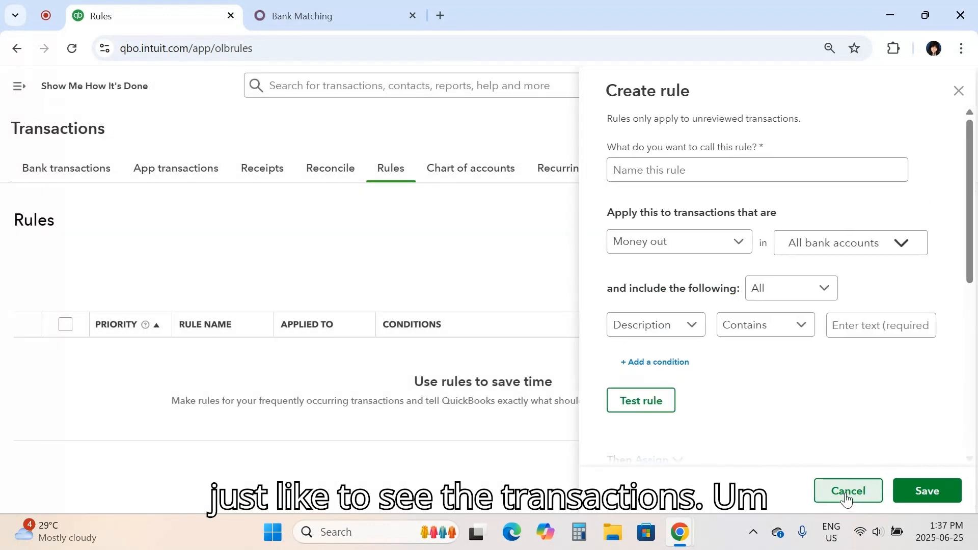
# Switch to Odoo and open the reconciliation models list from the Mar 03 PAY-FILE FEES transaction
pyautogui.click(321, 6)
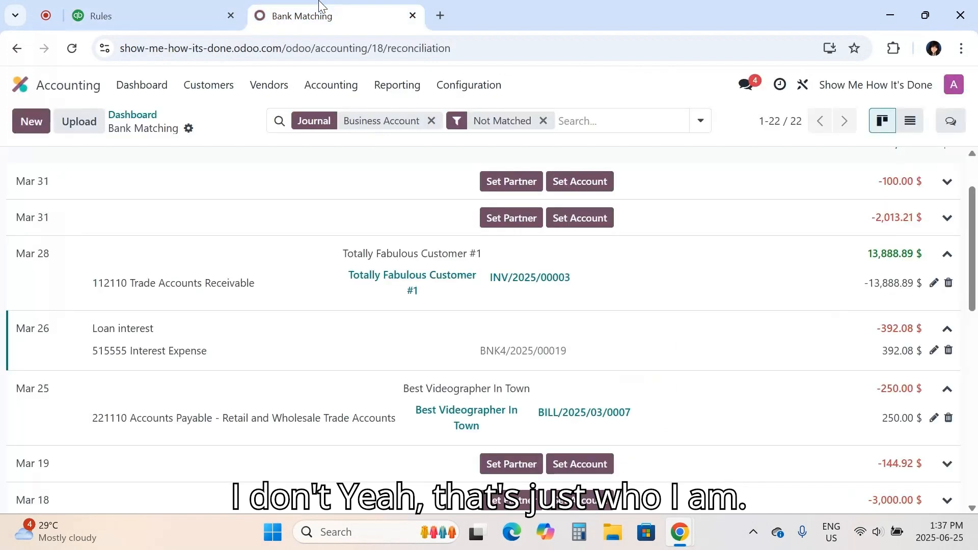
pyautogui.scroll(-2, 308, 317)
pyautogui.scroll(1, 310, 317)
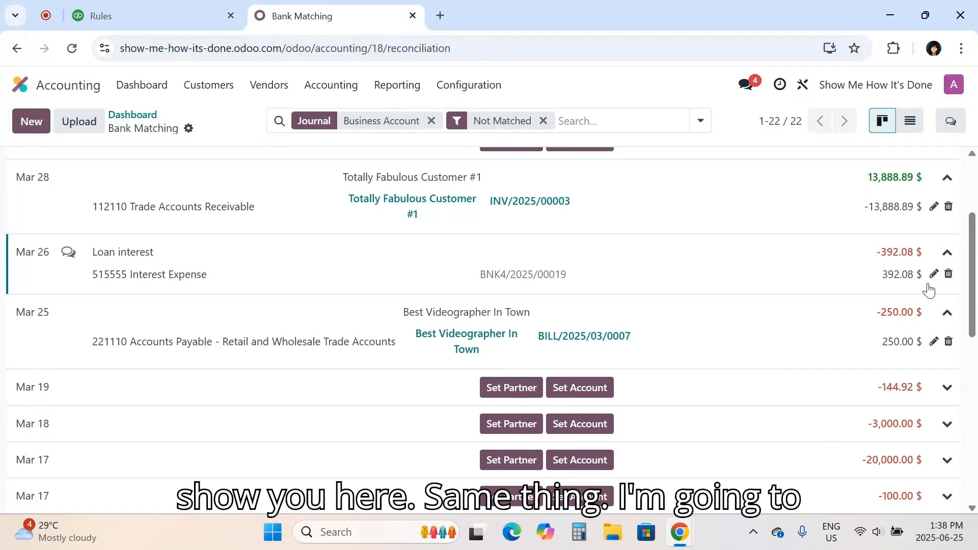
pyautogui.scroll(-3, 975, 465)
pyautogui.scroll(-7, 975, 466)
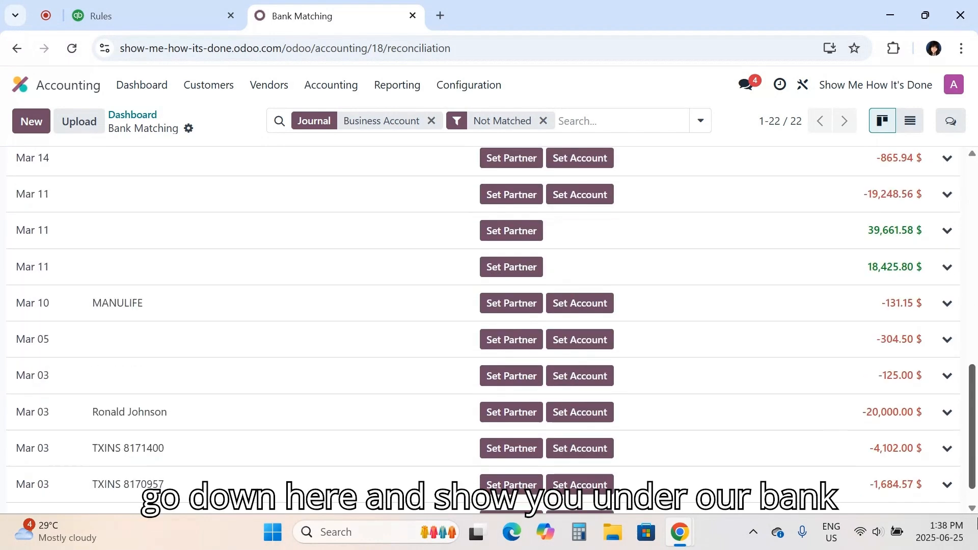
pyautogui.click(947, 490)
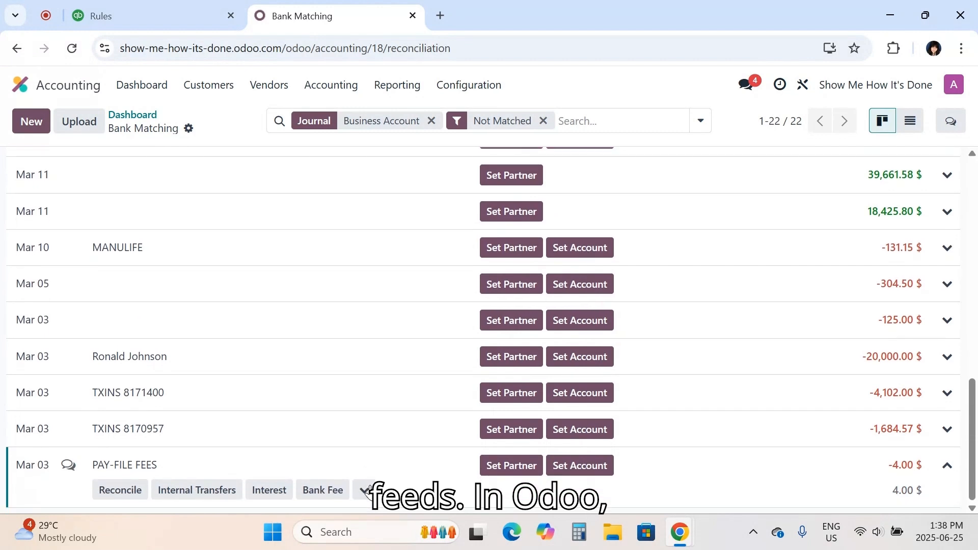
pyautogui.click(365, 489)
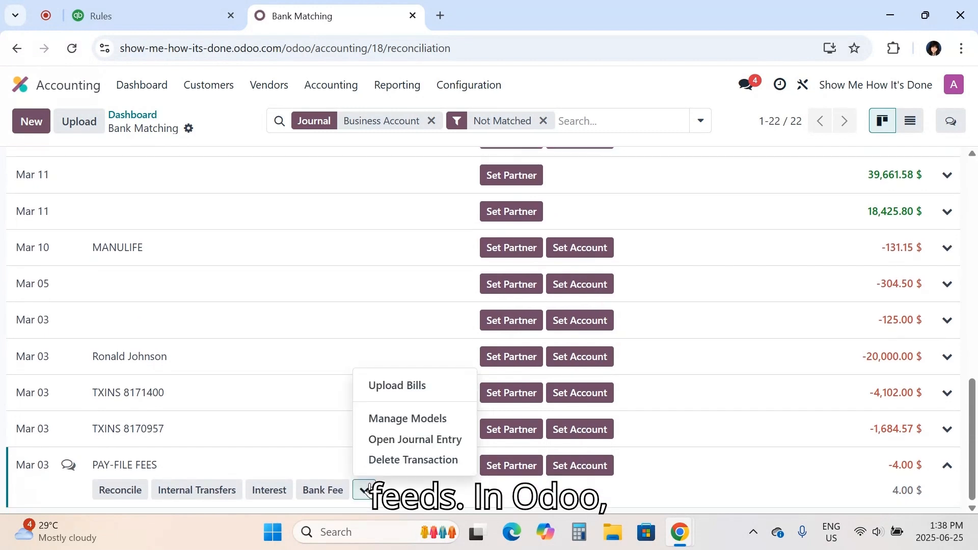
pyautogui.click(383, 429)
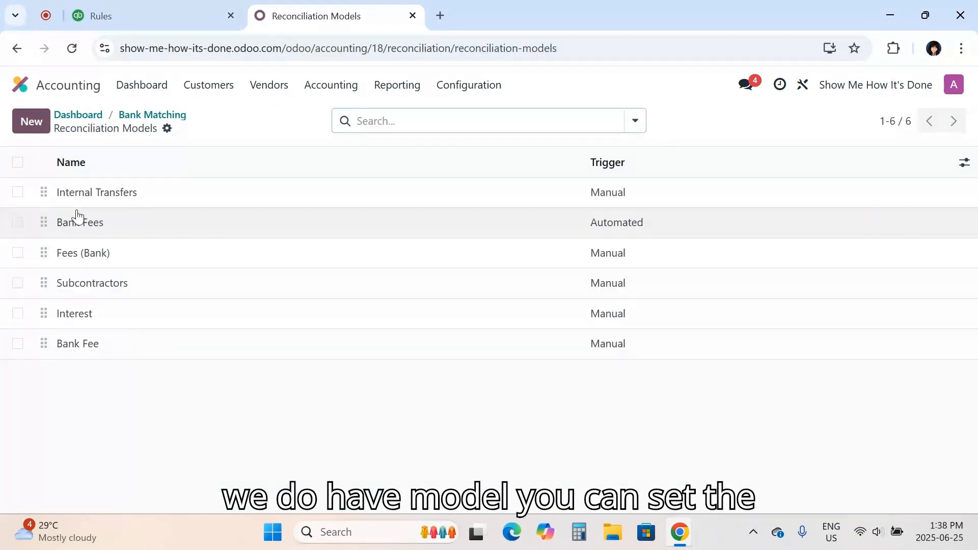
# Run the automated Bank Fees reconciliation model and review the bank matching list with the Not Matched filter removed
pyautogui.click(76, 219)
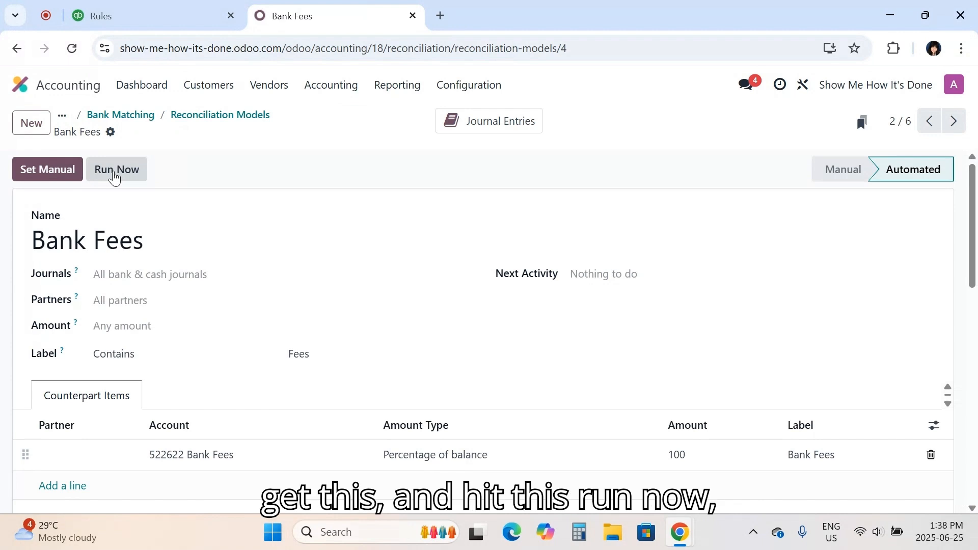
pyautogui.click(114, 173)
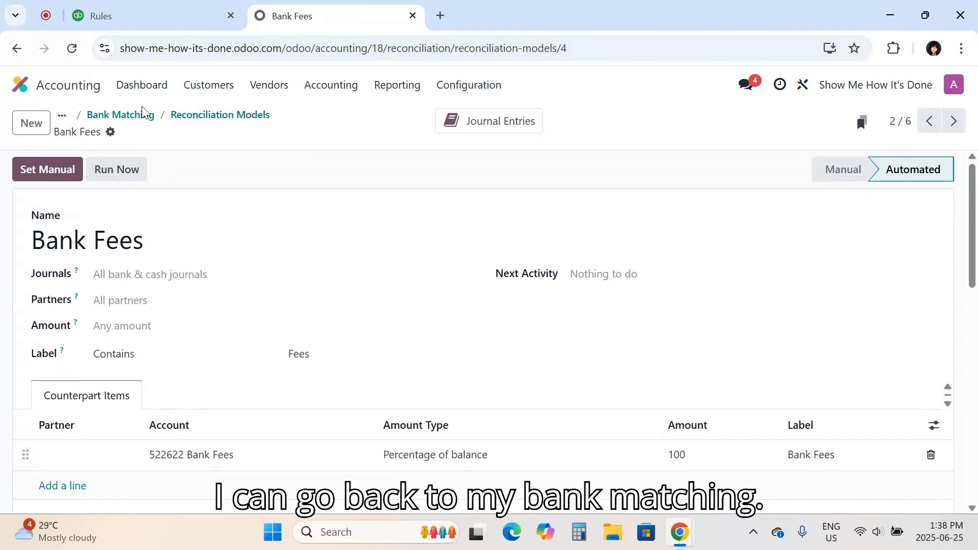
pyautogui.click(142, 119)
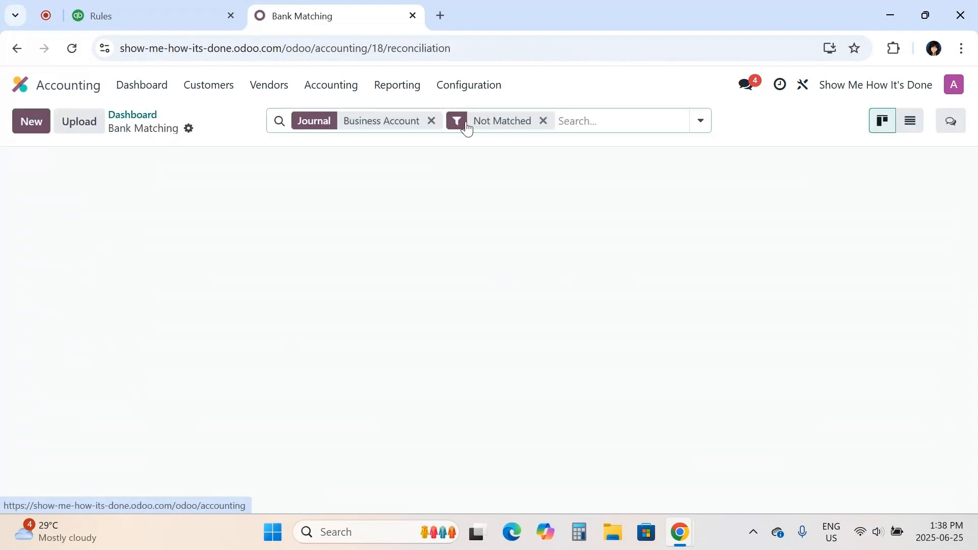
pyautogui.click(543, 122)
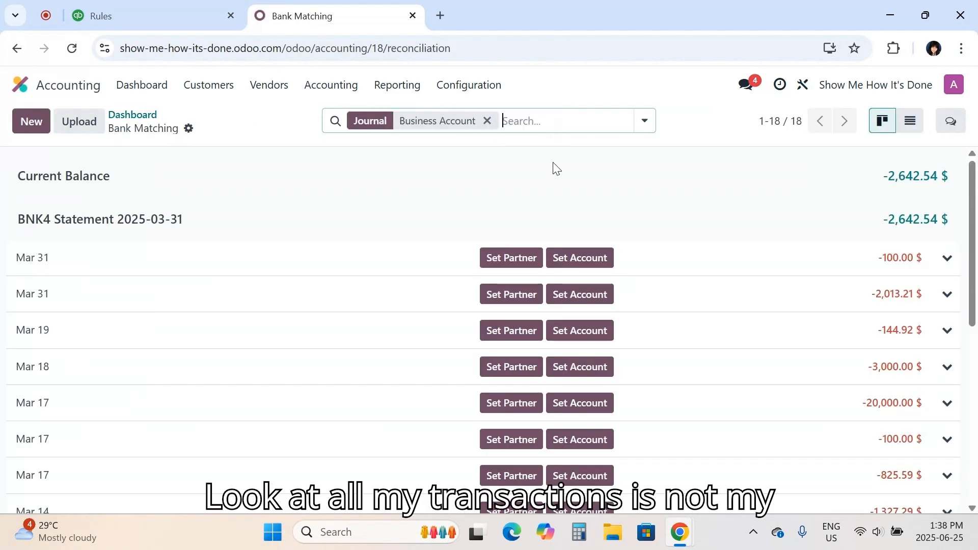
pyautogui.scroll(-10, 585, 298)
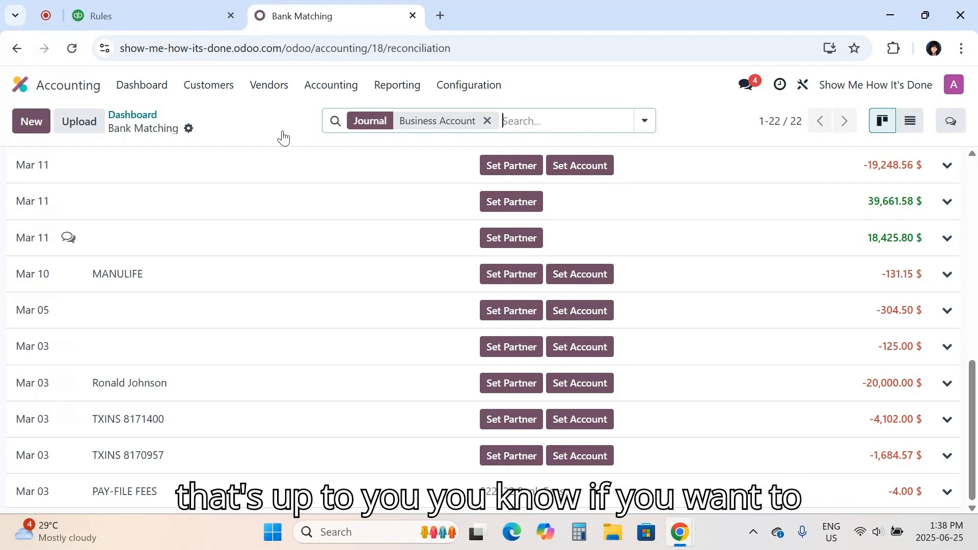
# View the bank transactions in QuickBooks and the account choices for the Mar 03 $125.00 transaction in Odoo
pyautogui.click(179, 5)
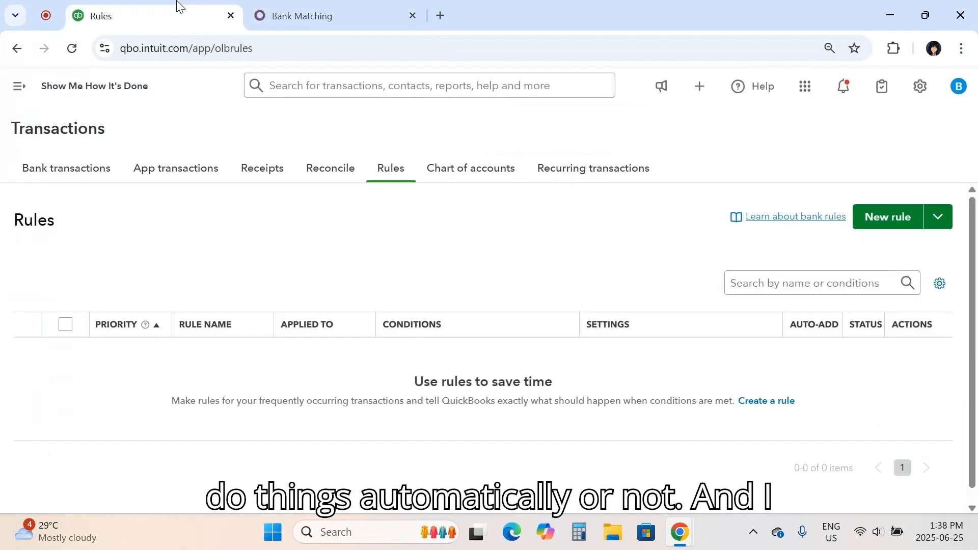
pyautogui.click(73, 175)
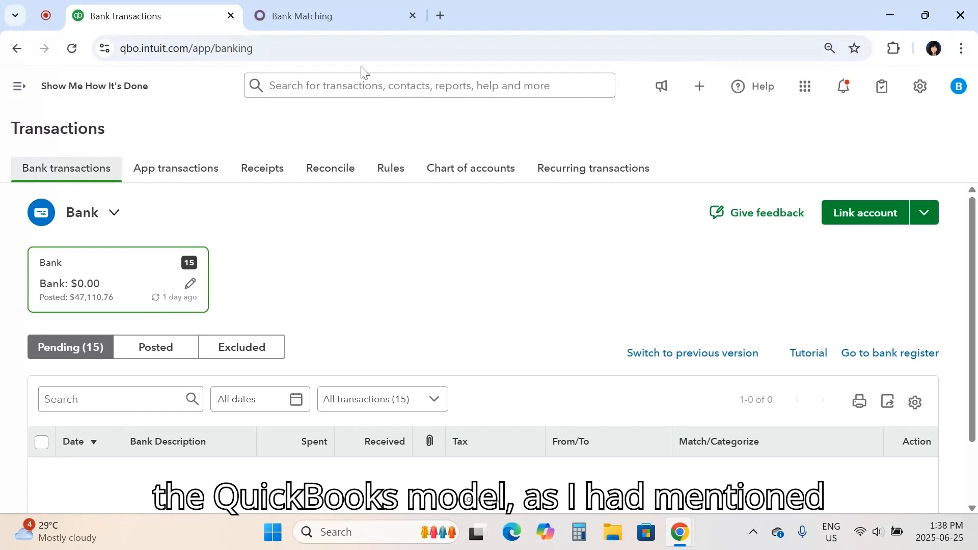
pyautogui.click(328, 15)
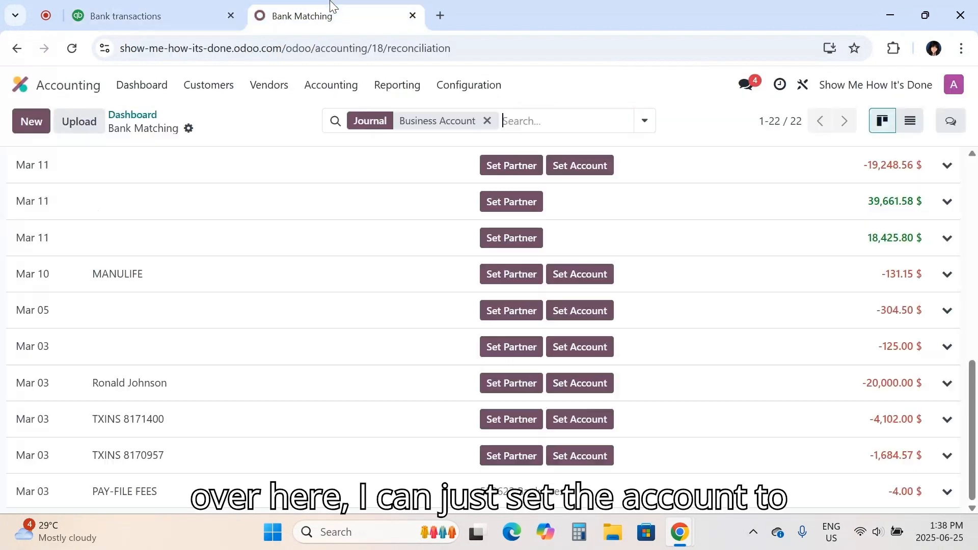
pyautogui.click(595, 356)
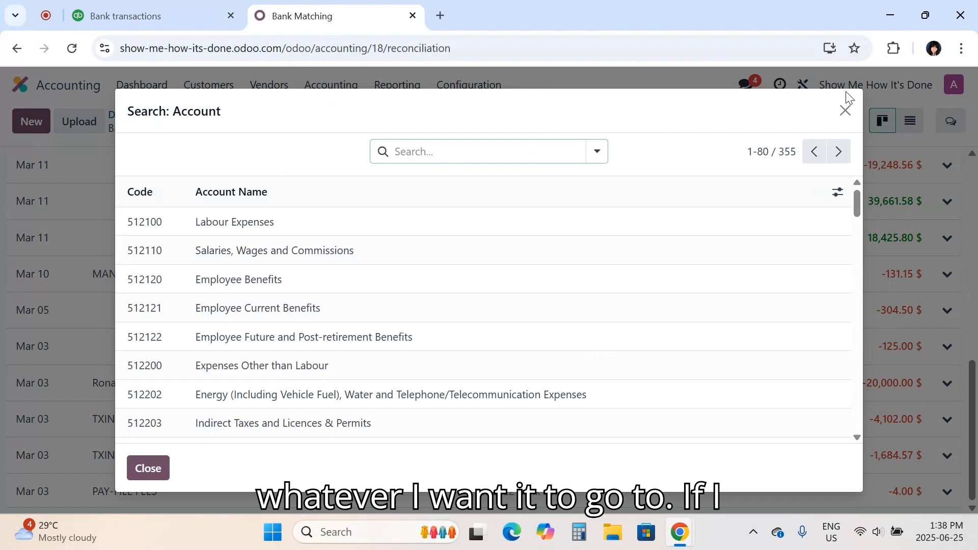
pyautogui.click(845, 111)
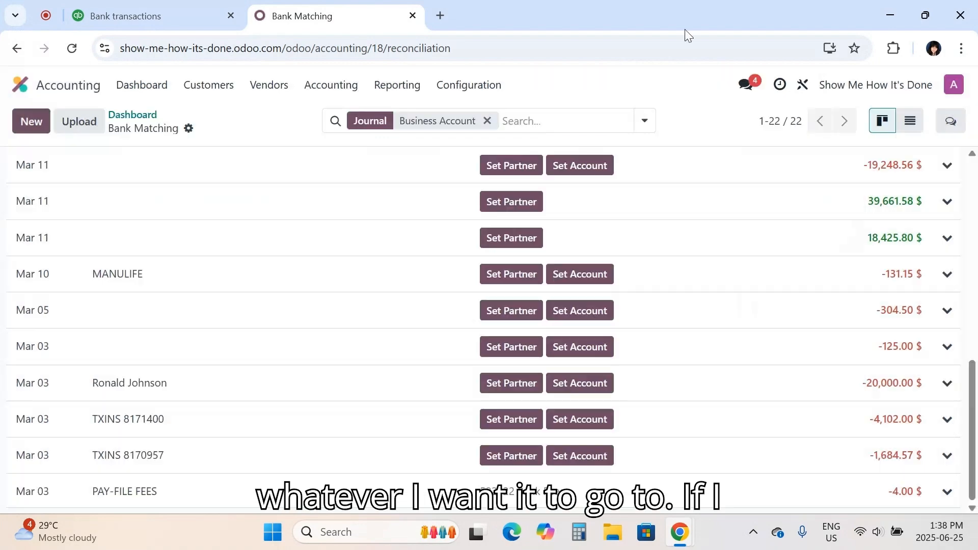
# Switch to QuickBooks, expand the 26/03/2025 Other loan bank transaction and look at its available category choices
pyautogui.click(160, 11)
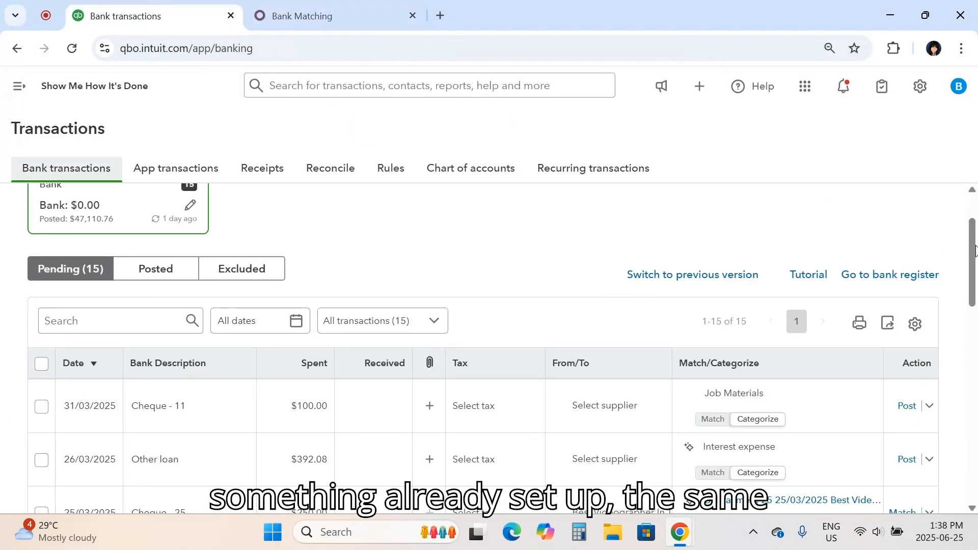
pyautogui.moveTo(976, 250); pyautogui.dragTo(956, 205)
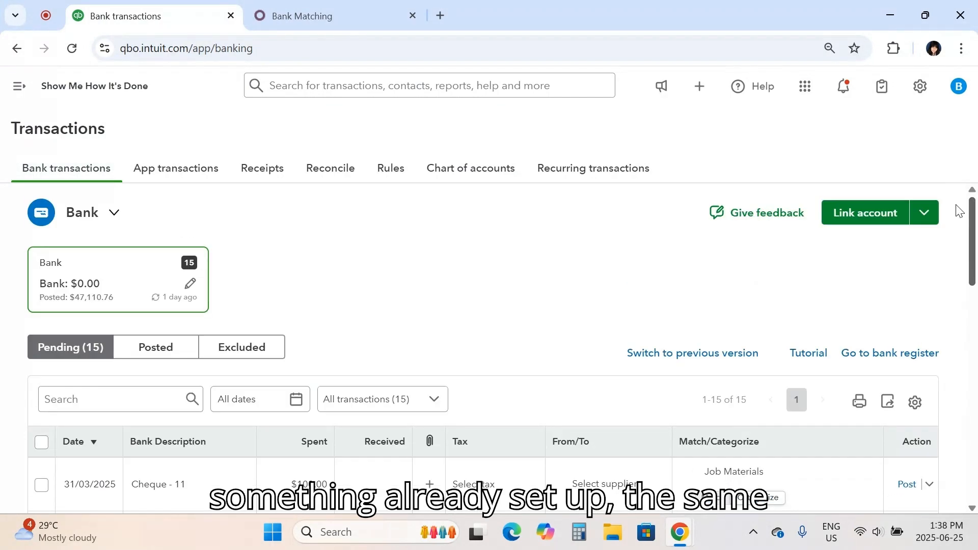
pyautogui.moveTo(966, 241); pyautogui.dragTo(969, 281)
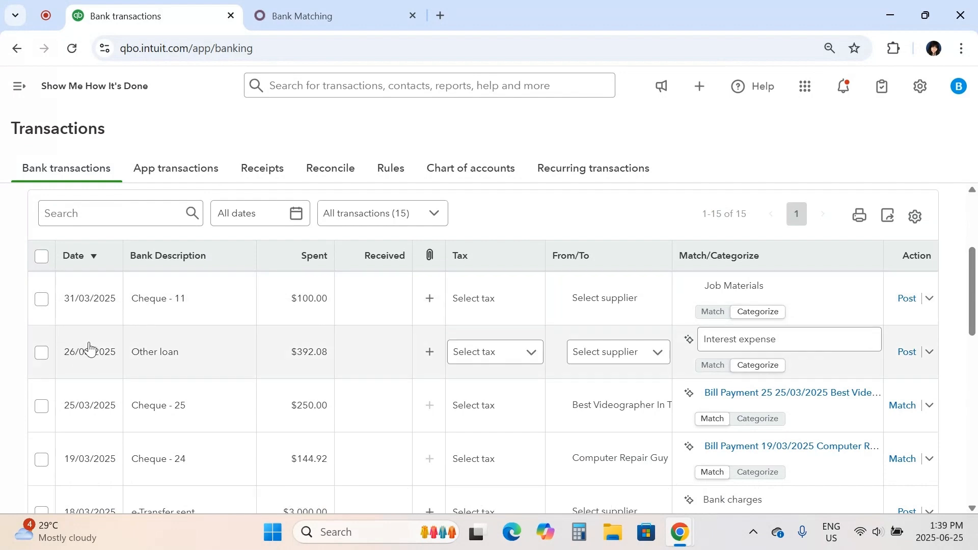
pyautogui.click(89, 346)
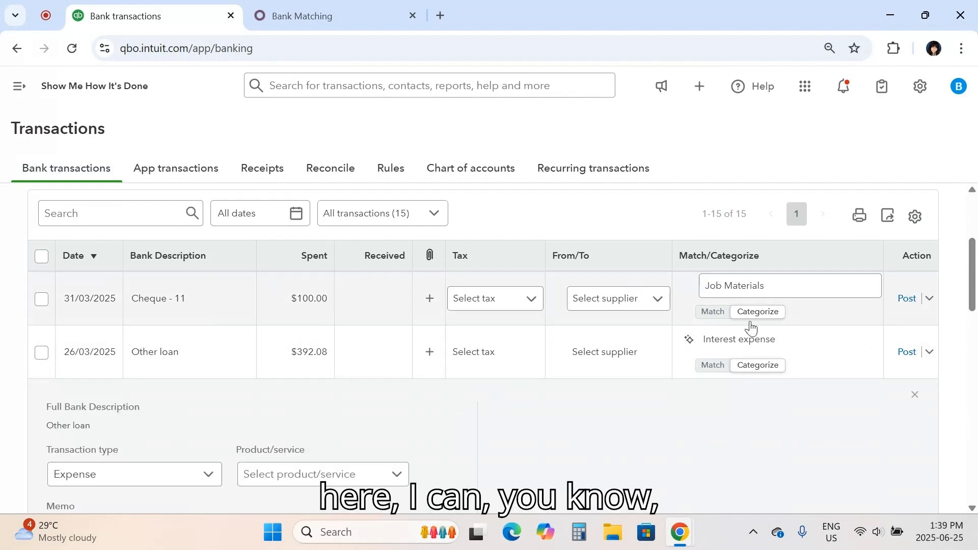
pyautogui.click(752, 339)
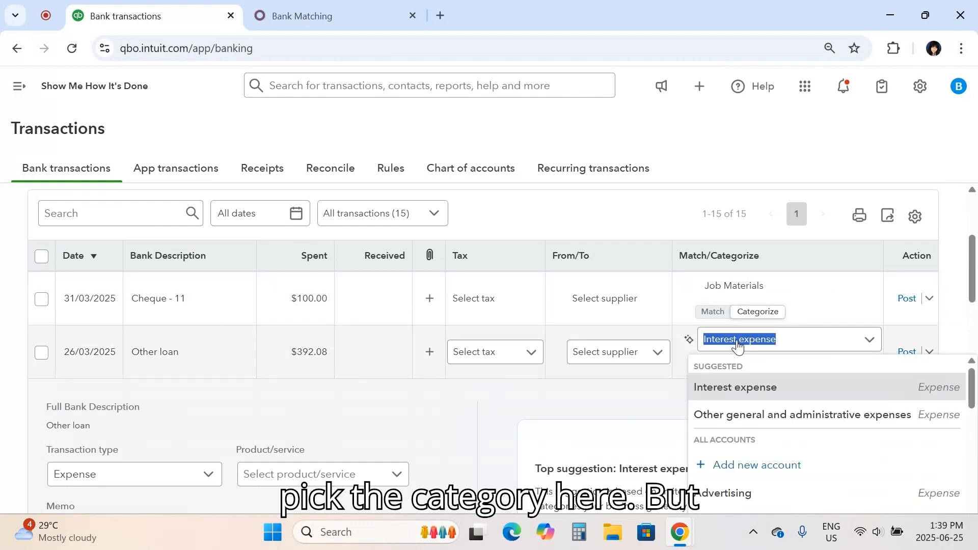
pyautogui.click(656, 230)
# Select the two 03/03/2025 Commercial transactions of $1,684.57 and $4,102.00 and open them for bulk editing
pyautogui.scroll(-15, 631, 300)
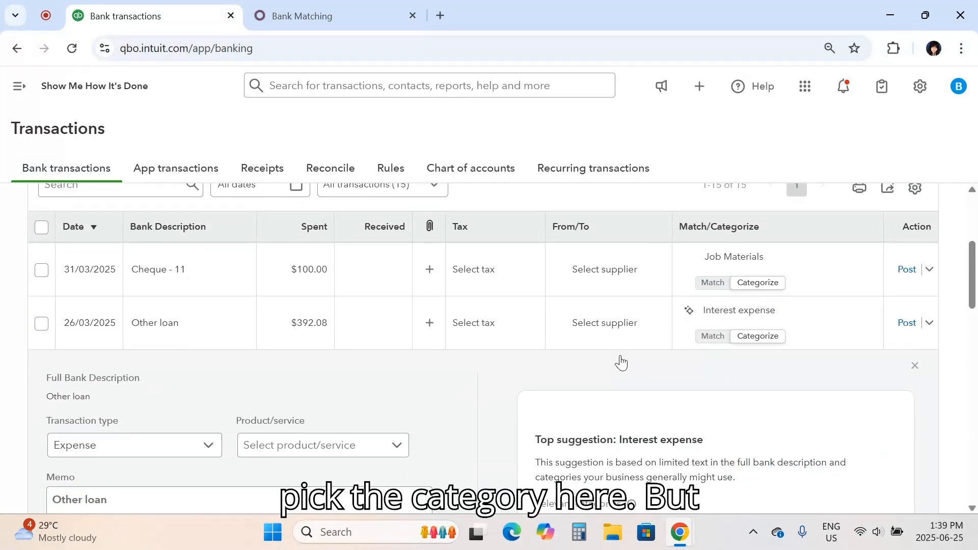
pyautogui.scroll(-5, 615, 393)
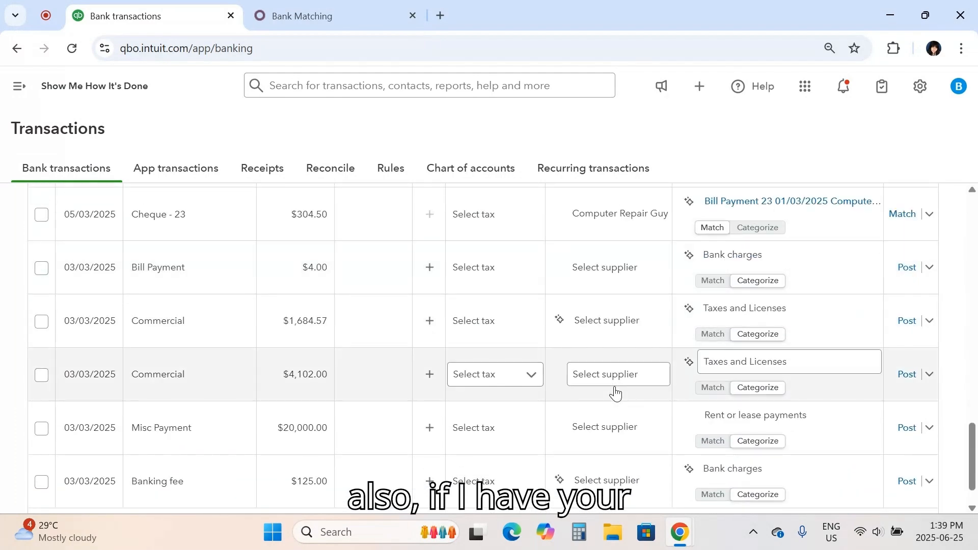
pyautogui.scroll(1, 615, 393)
pyautogui.scroll(2, 615, 393)
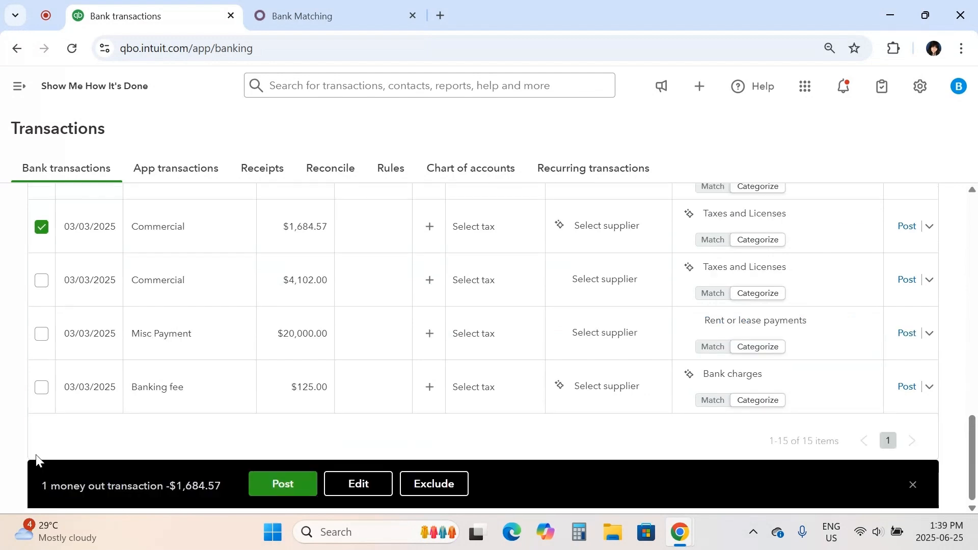
pyautogui.click(47, 287)
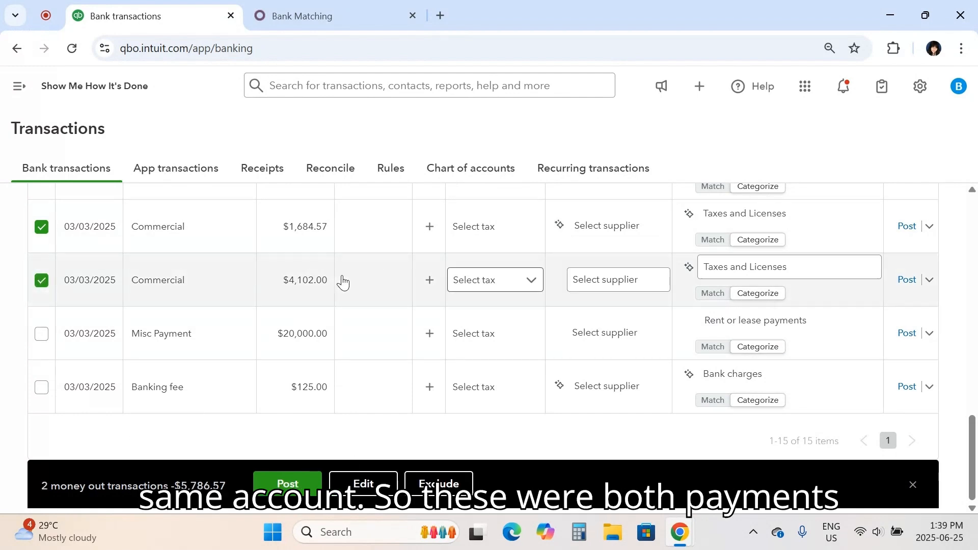
pyautogui.click(363, 484)
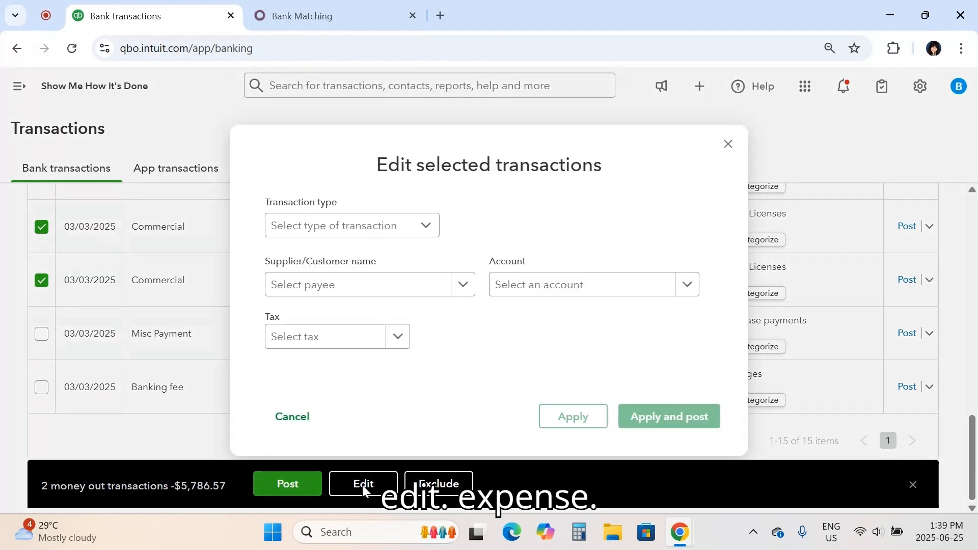
# Set both transactions to Expense, account Corporate Taxes Payable and tax Out of Scope (0% Purchases), and apply and post them
pyautogui.click(357, 227)
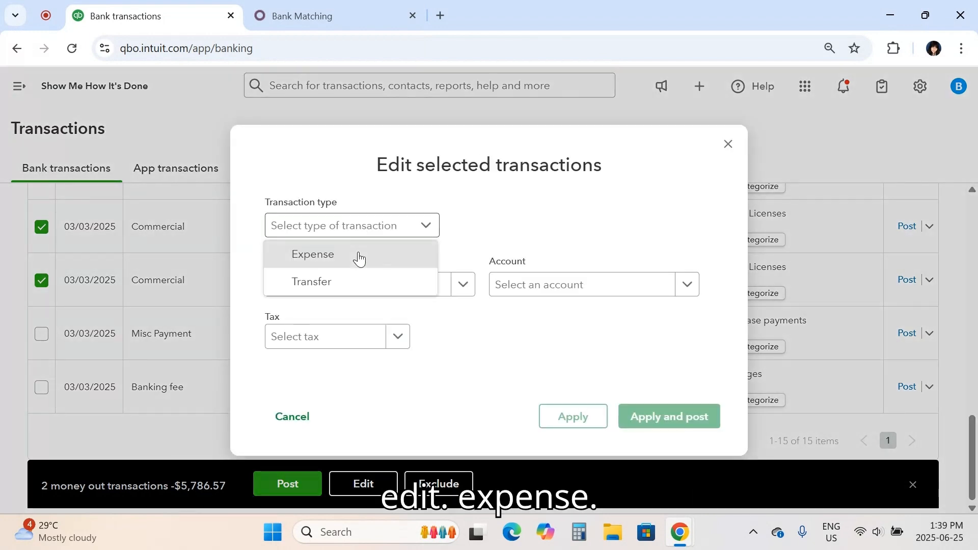
pyautogui.click(359, 256)
pyautogui.click(531, 289)
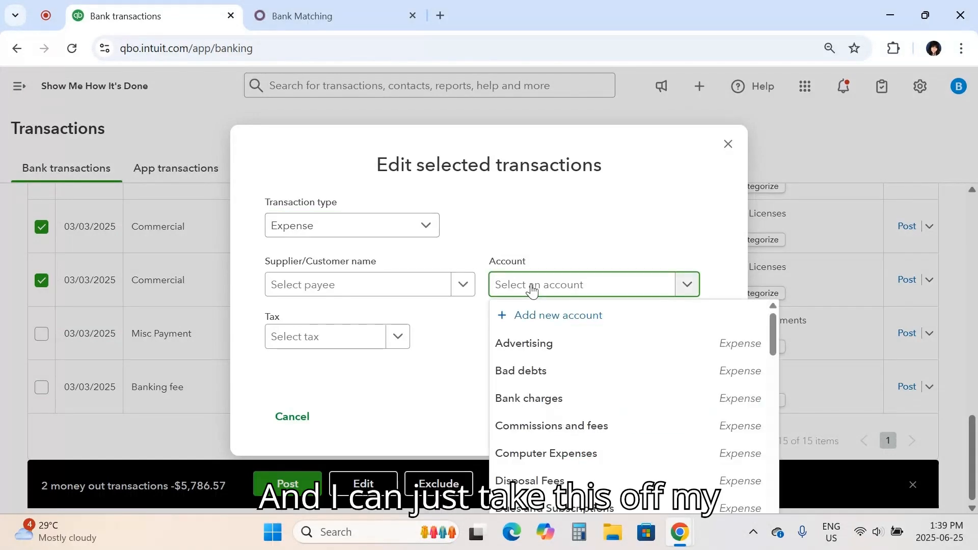
pyautogui.write('corporate')
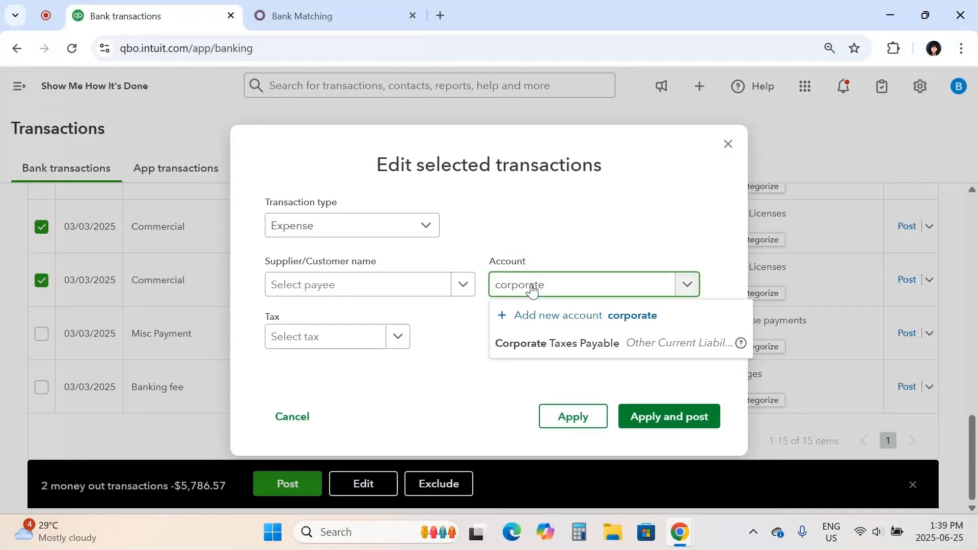
pyautogui.click(535, 345)
pyautogui.click(396, 336)
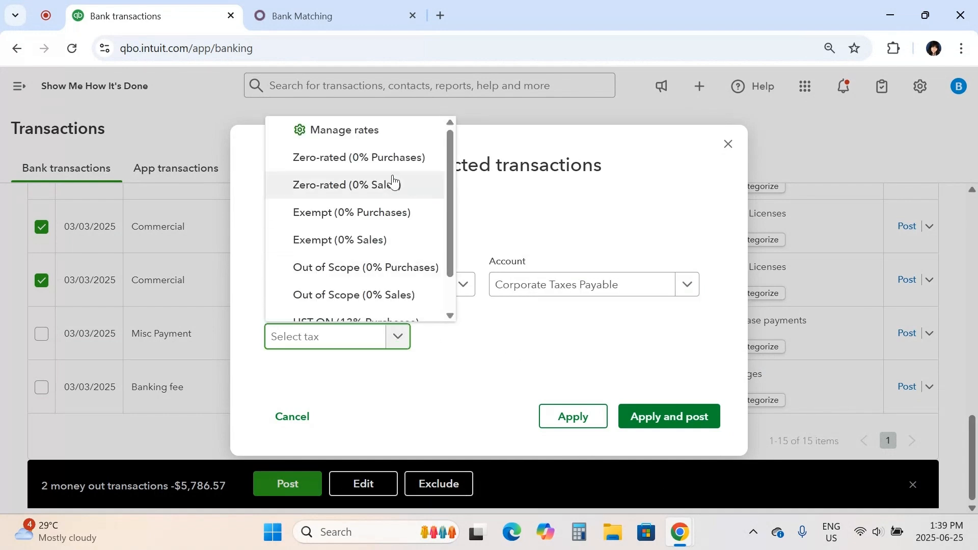
pyautogui.click(396, 268)
pyautogui.click(641, 425)
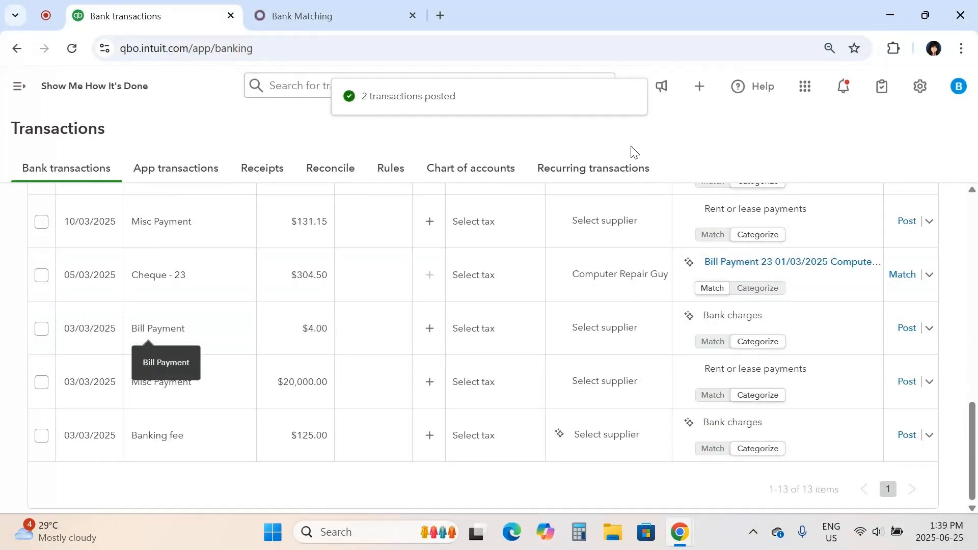
pyautogui.scroll(15, 971, 203)
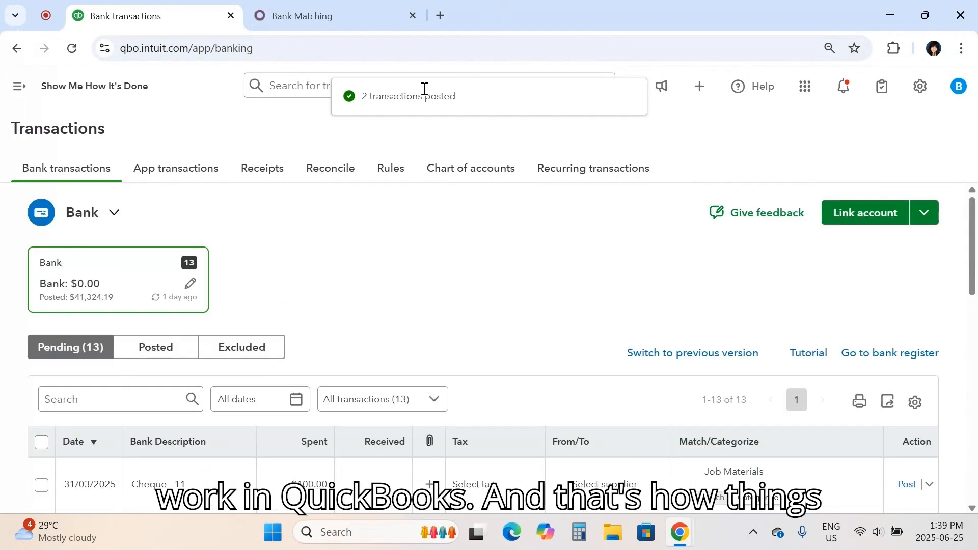
pyautogui.click(351, 6)
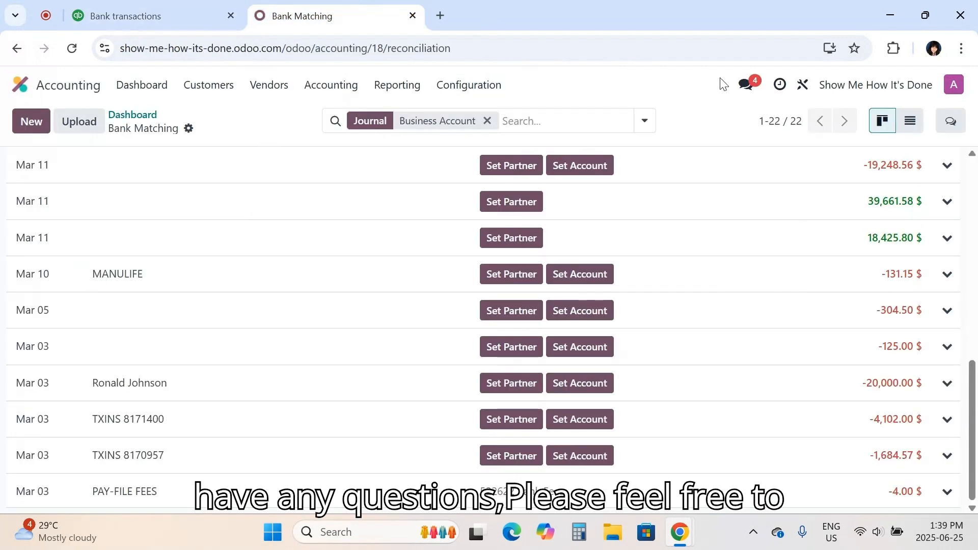
pyautogui.click(894, 49)
pyautogui.click(780, 203)
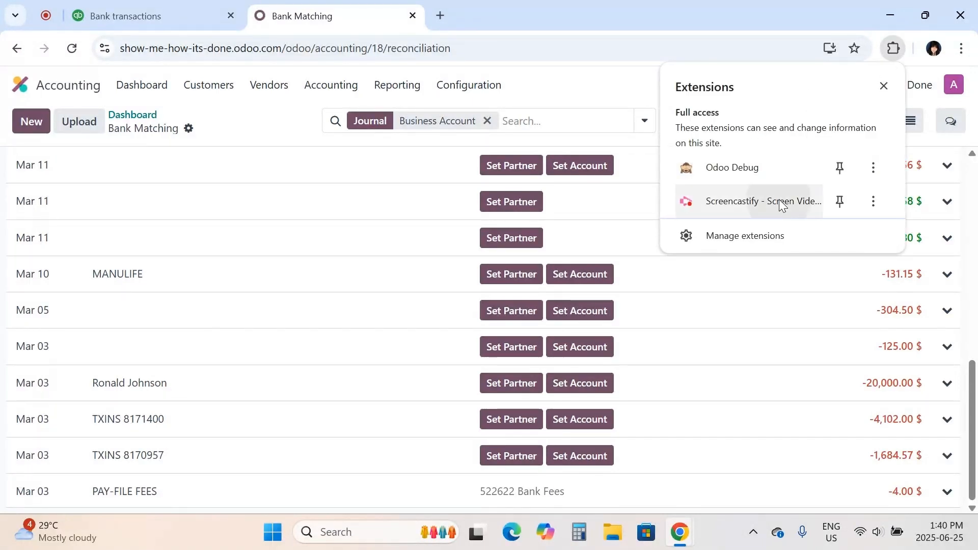